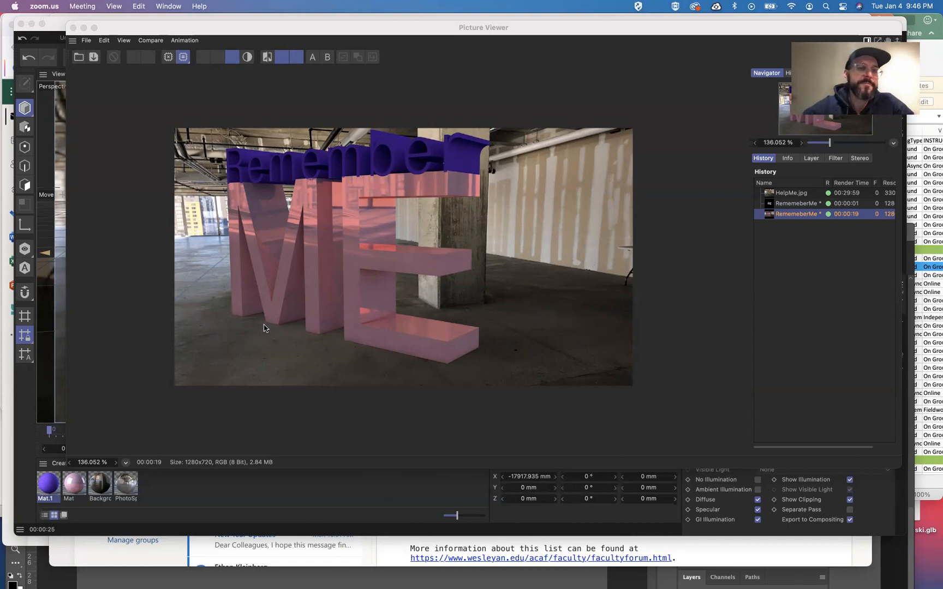
- Set the Global Illumination gamma to 1.25 in the render settings
{"action": "left_click", "coordinate": [83, 28]}
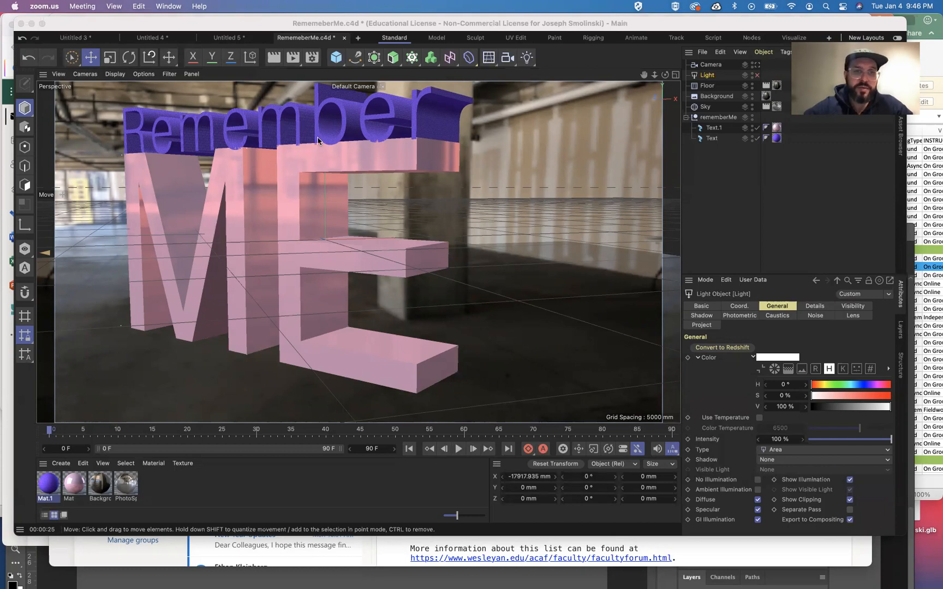
{"action": "left_click", "coordinate": [311, 57]}
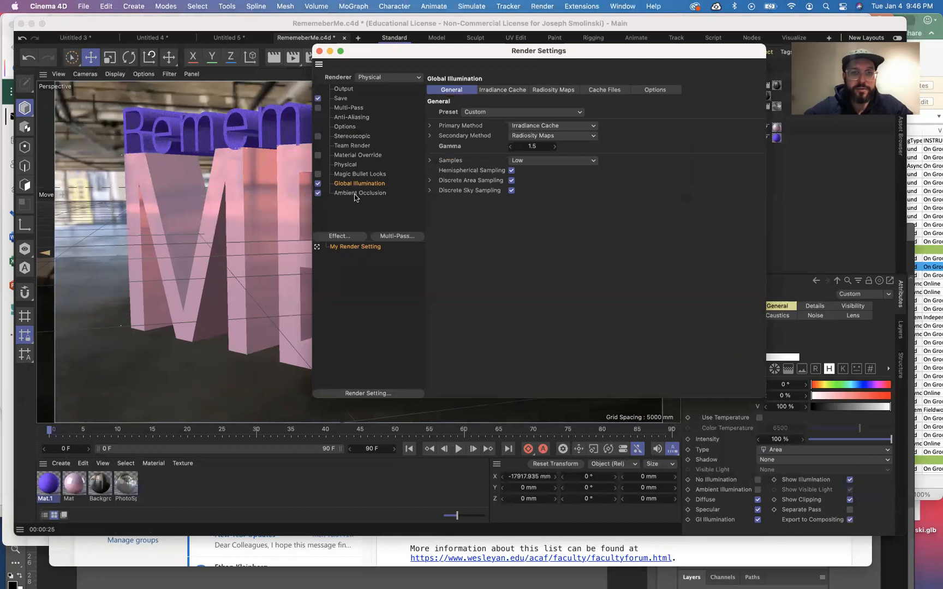
{"action": "left_click", "coordinate": [534, 146]}
{"action": "key", "text": "BackSpace"}
{"action": "type", "text": "1"}
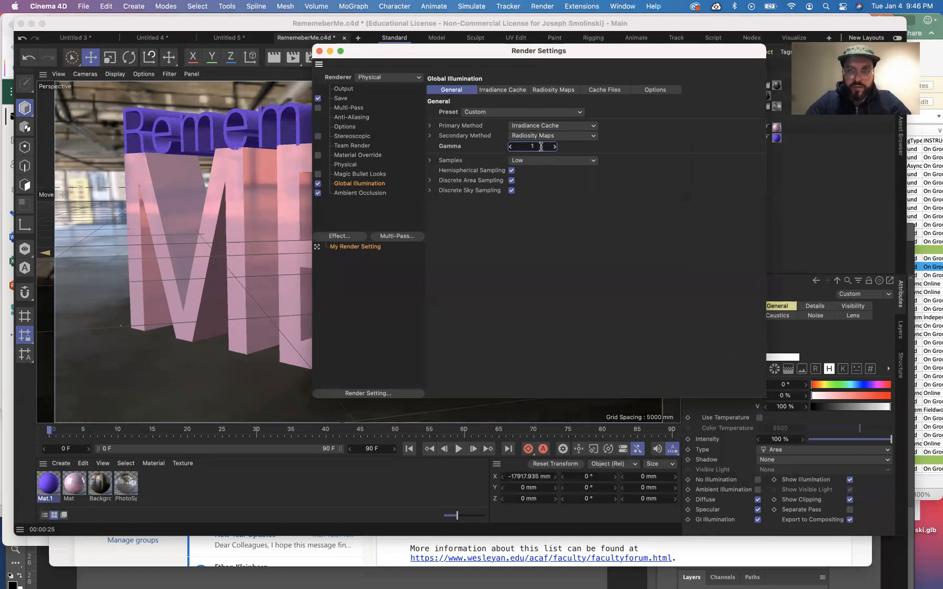
{"action": "type", "text": ".25"}
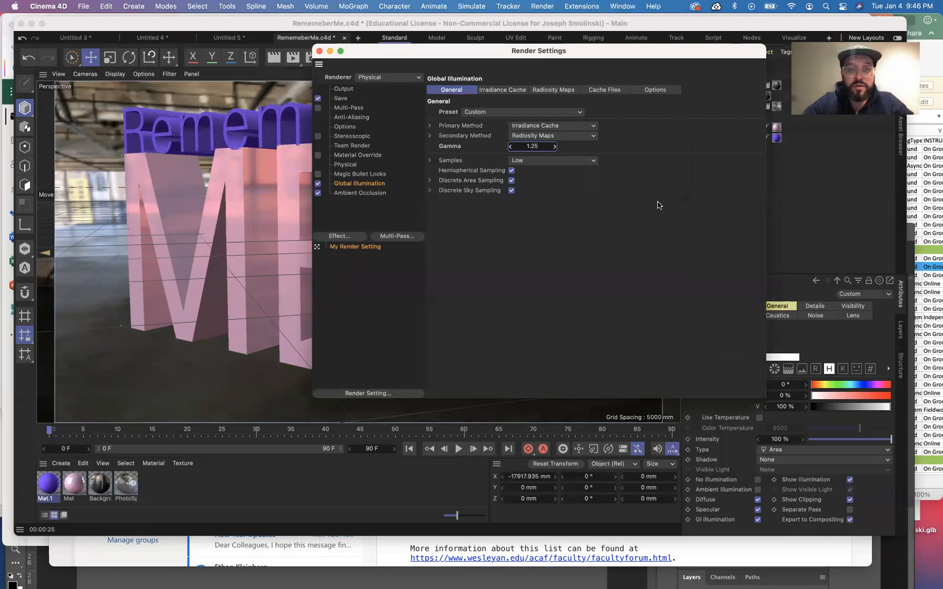
{"action": "left_click", "coordinate": [319, 51]}
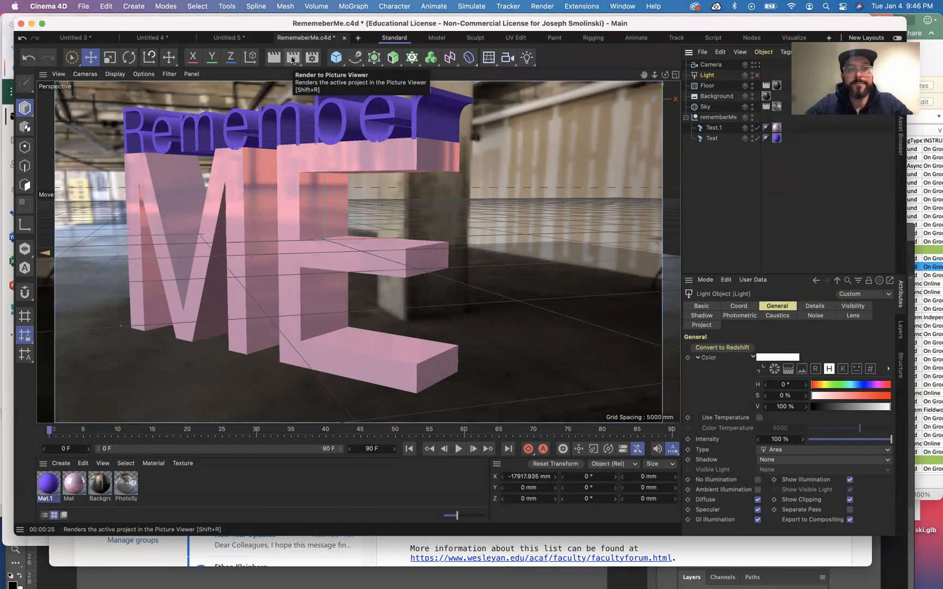
- Review the Global Illumination and Output pages of the render settings
{"action": "left_click", "coordinate": [312, 58]}
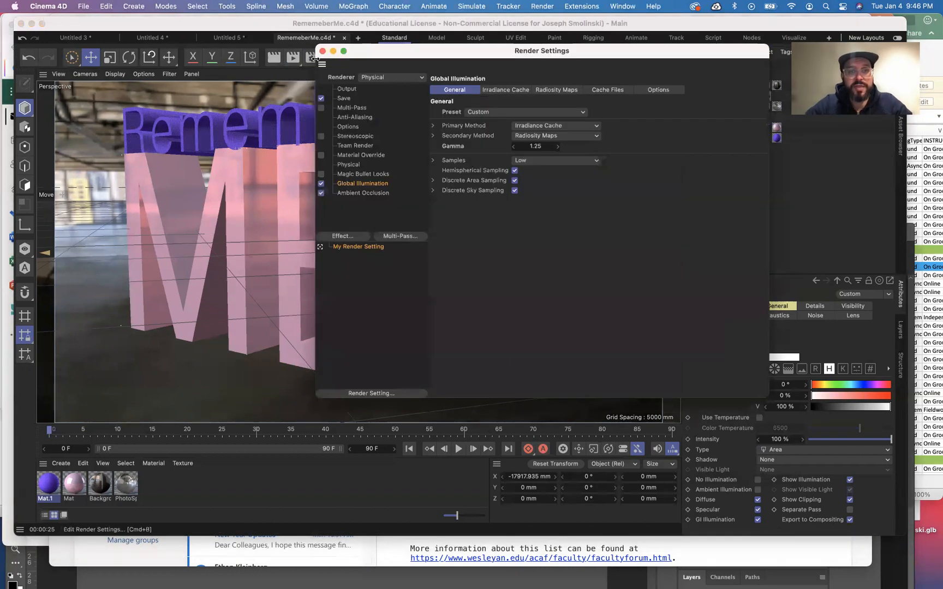
{"action": "left_click", "coordinate": [347, 89]}
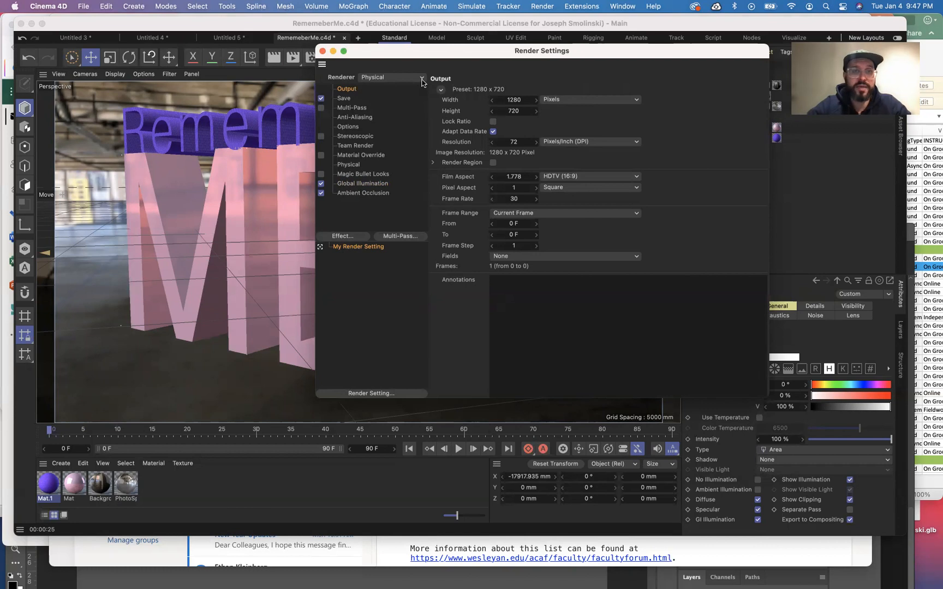
{"action": "left_click", "coordinate": [322, 51]}
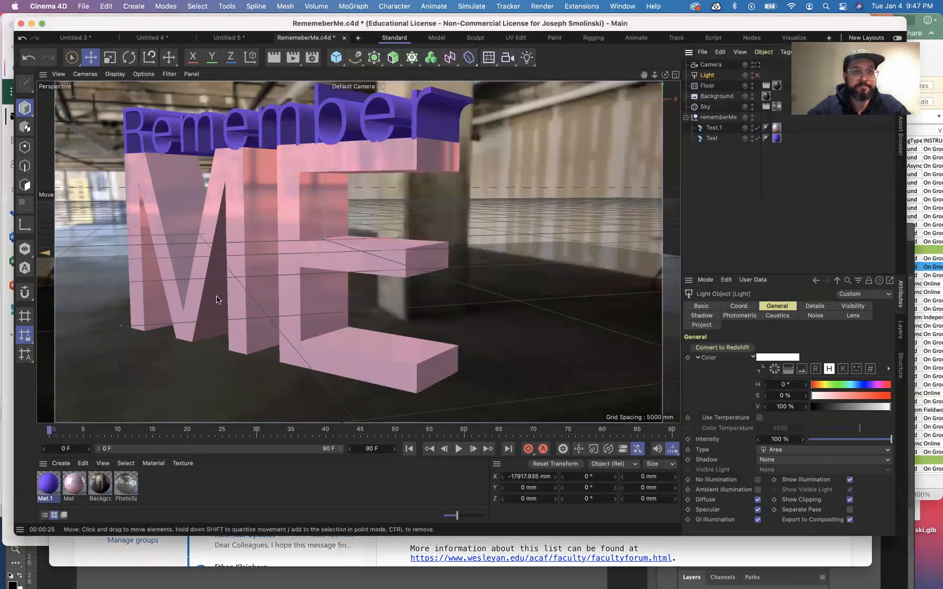
{"action": "left_click", "coordinate": [312, 57]}
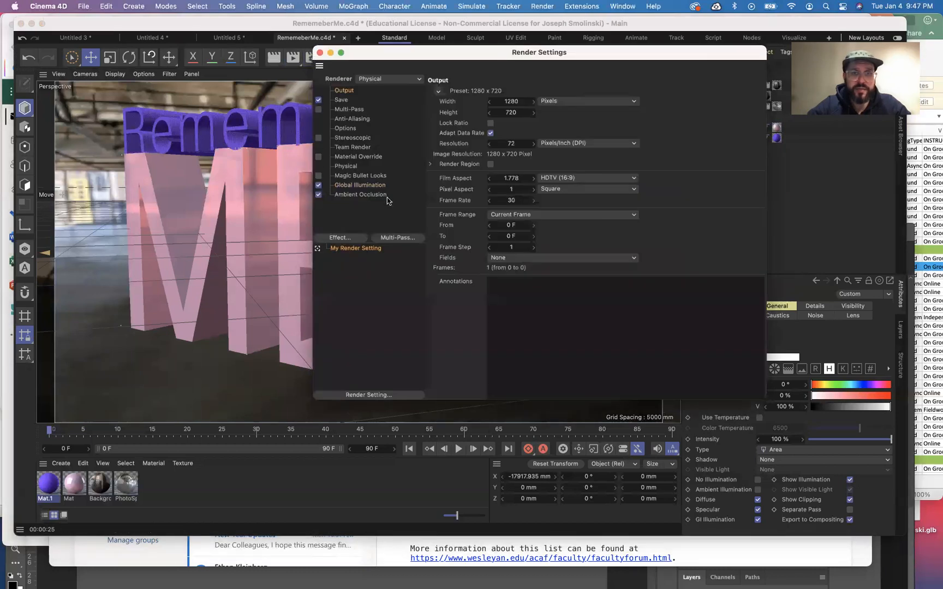
{"action": "left_click", "coordinate": [320, 53]}
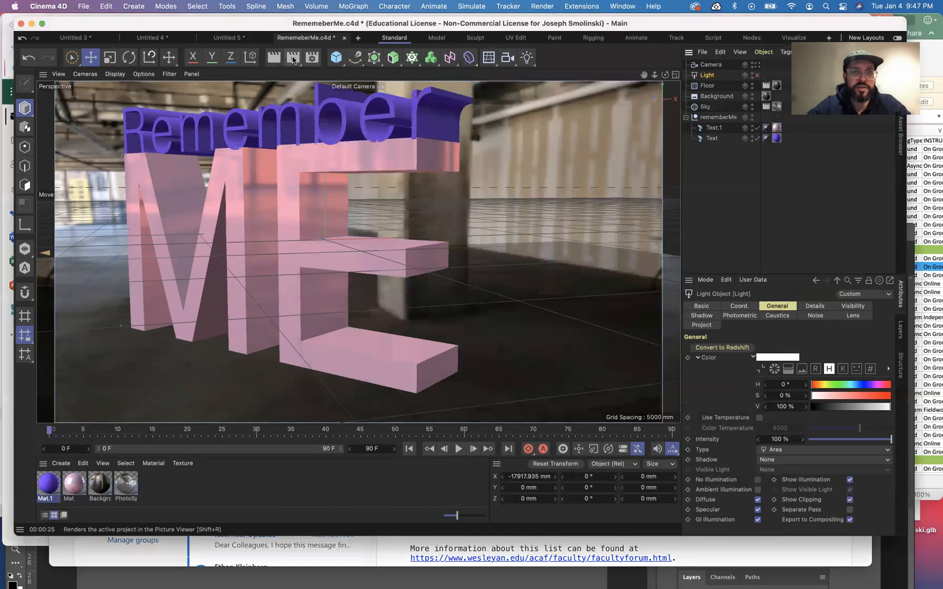
- Render the scene to the Picture Viewer and compare the new render with the previous one
{"action": "left_click", "coordinate": [292, 57]}
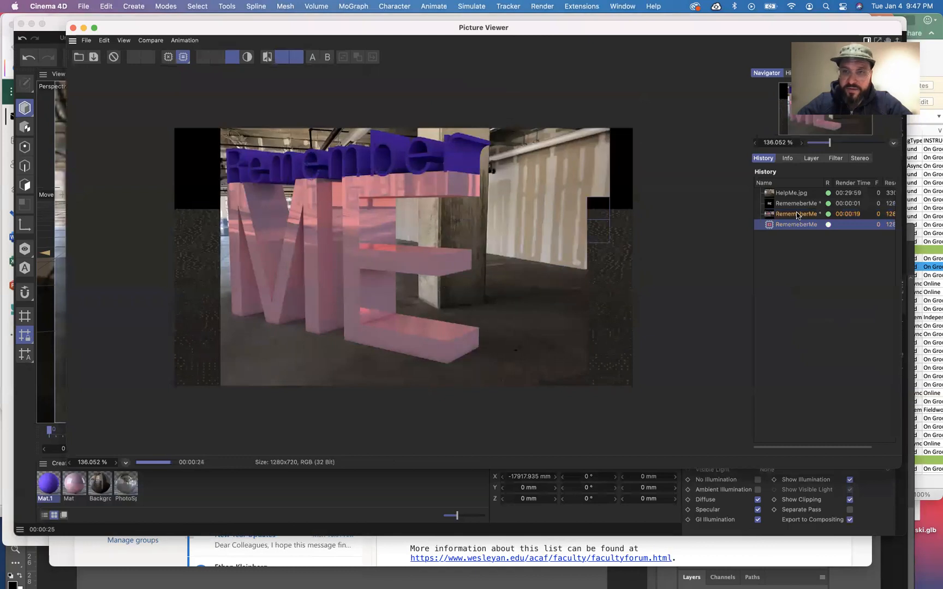
{"action": "left_click", "coordinate": [797, 214]}
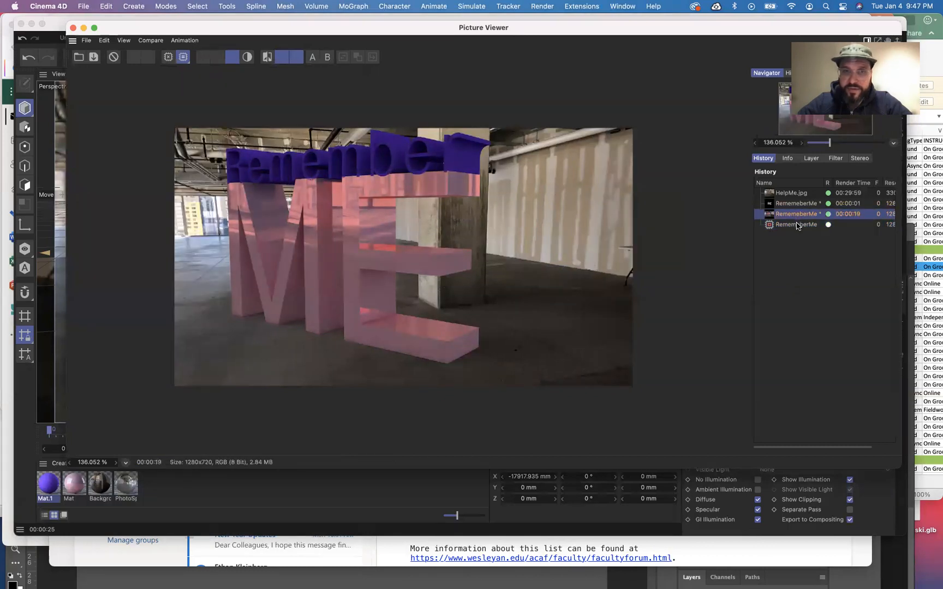
{"action": "left_click", "coordinate": [797, 225]}
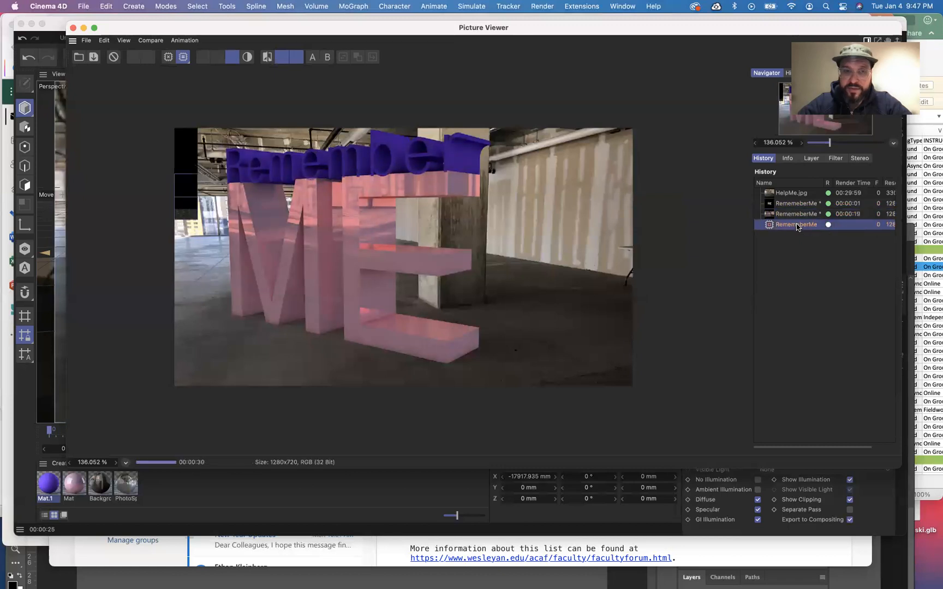
{"action": "left_click", "coordinate": [794, 215]}
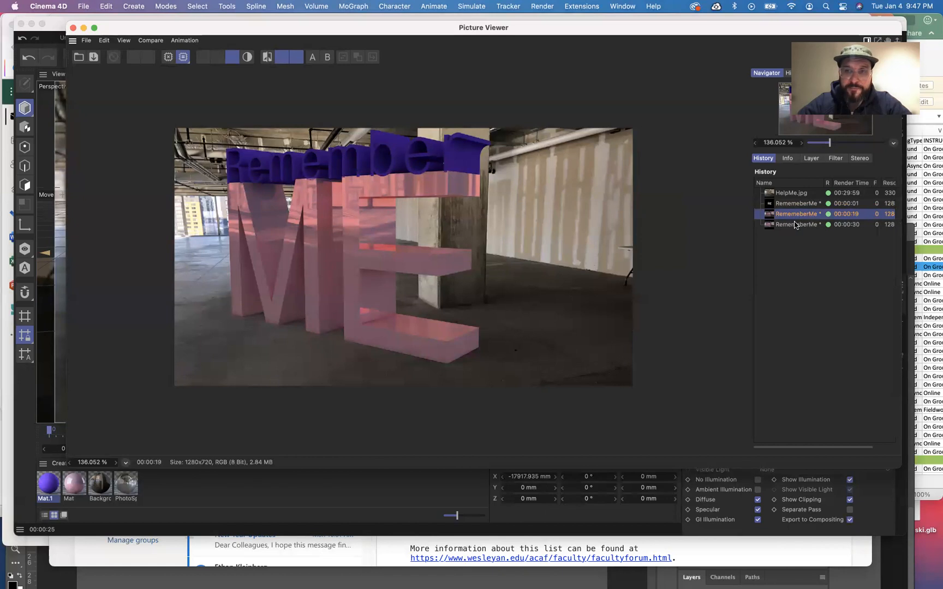
{"action": "left_click", "coordinate": [793, 225]}
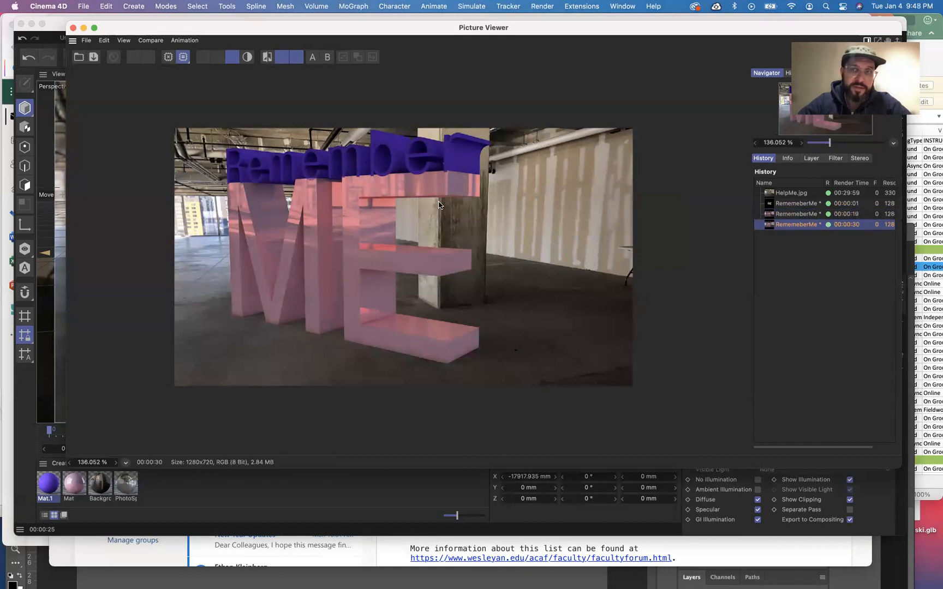
{"action": "left_click", "coordinate": [806, 215]}
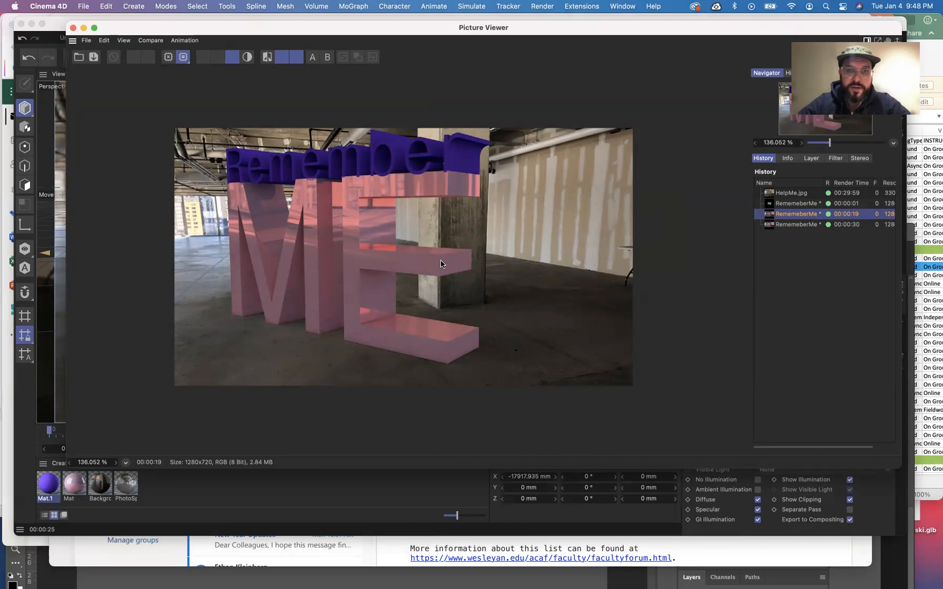
{"action": "left_click", "coordinate": [790, 225]}
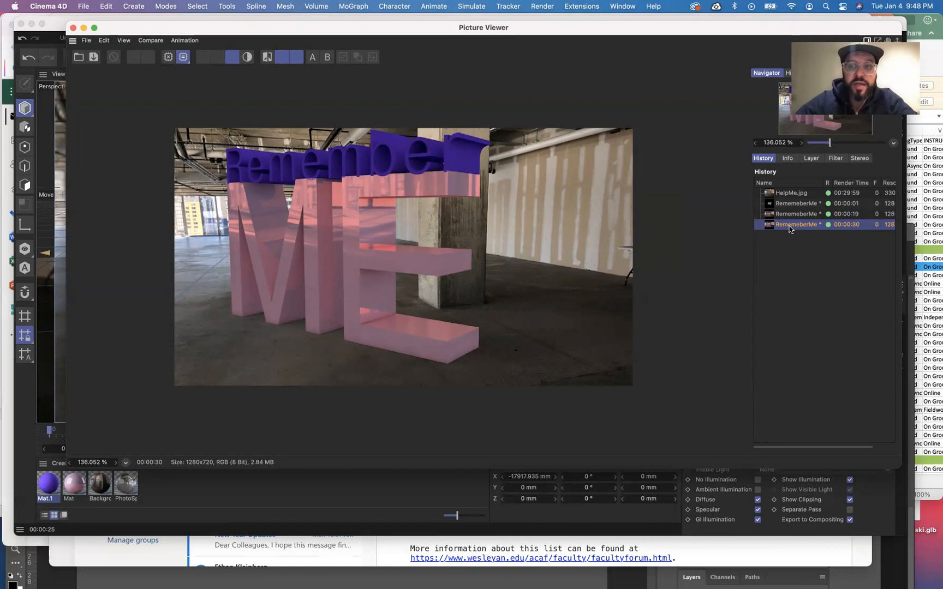
{"action": "left_click", "coordinate": [793, 215]}
{"action": "left_click", "coordinate": [792, 226]}
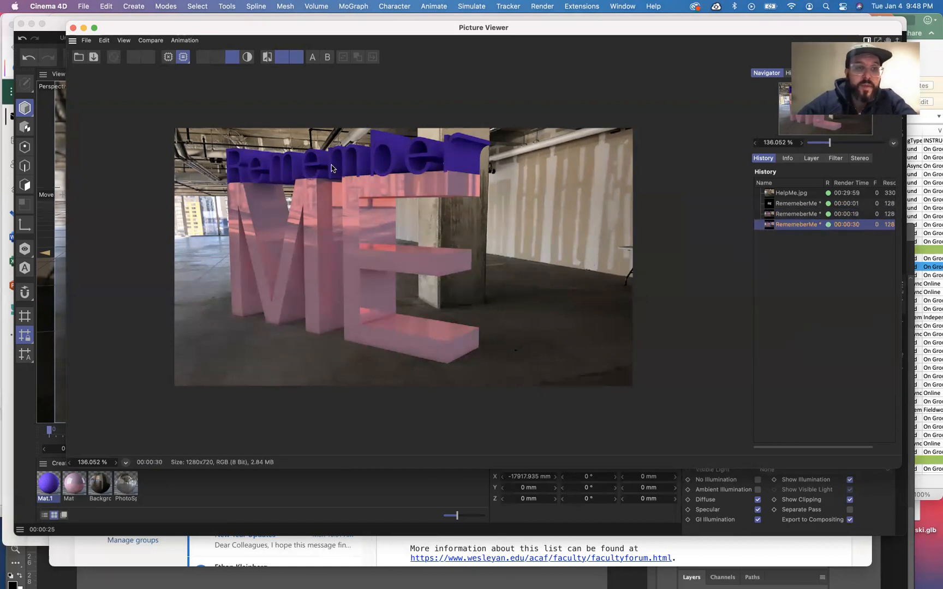
{"action": "left_click", "coordinate": [83, 27]}
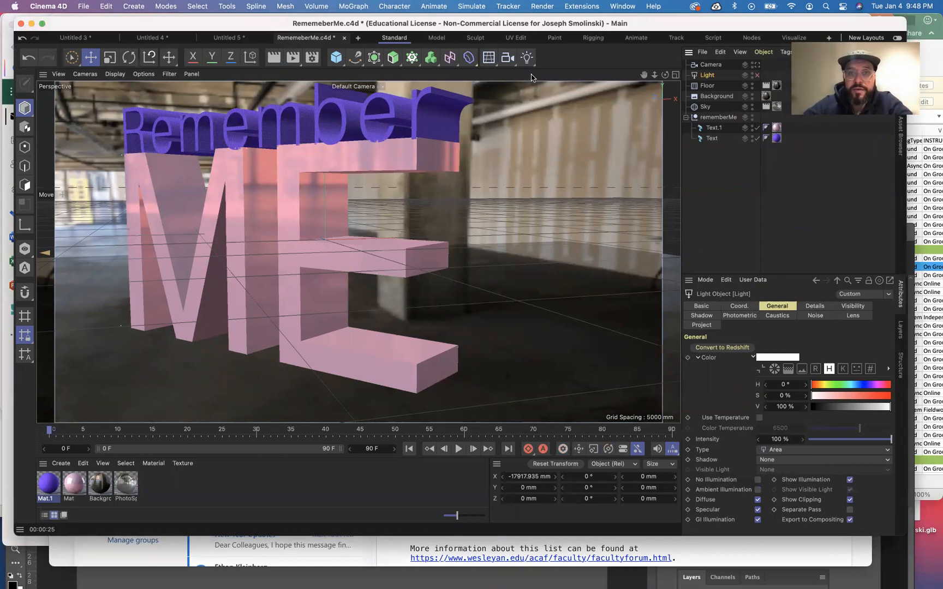
- Delete the existing light and camera from the scene
{"action": "key", "text": "Delete"}
{"action": "left_click", "coordinate": [708, 64]}
{"action": "key", "text": "Delete"}
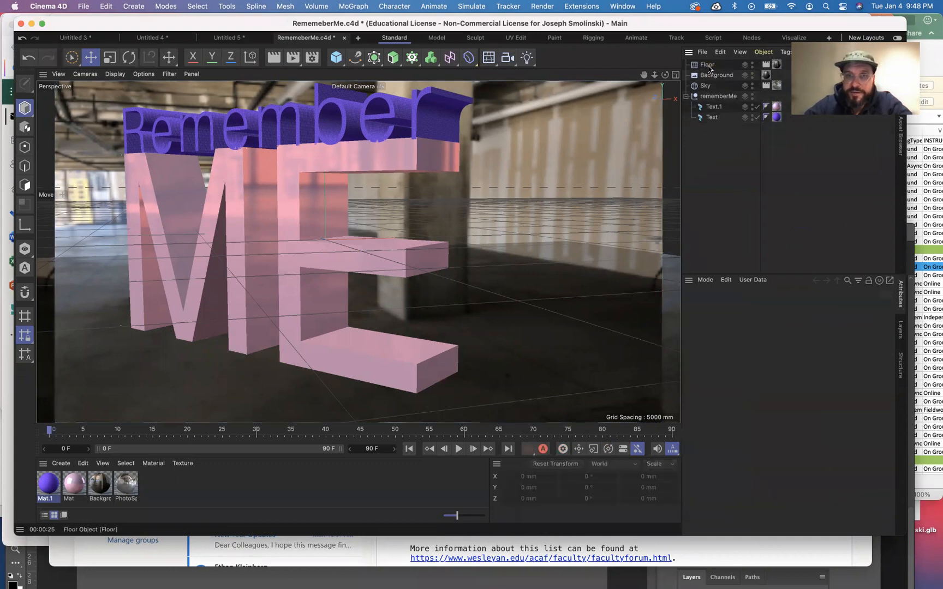
- Add a new light and a new camera, and make that camera the active view
{"action": "left_click", "coordinate": [527, 58]}
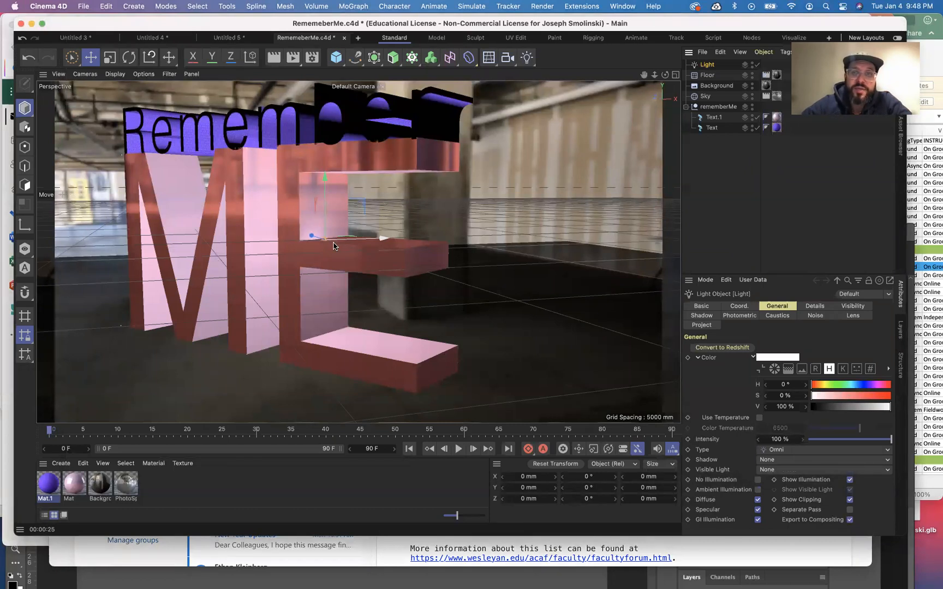
{"action": "left_click", "coordinate": [503, 62]}
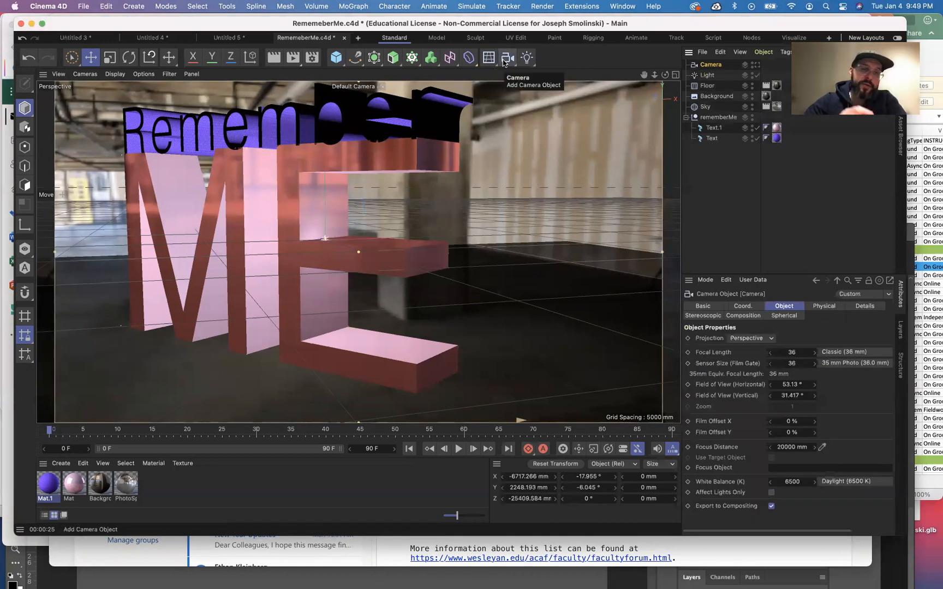
{"action": "left_click", "coordinate": [757, 65]}
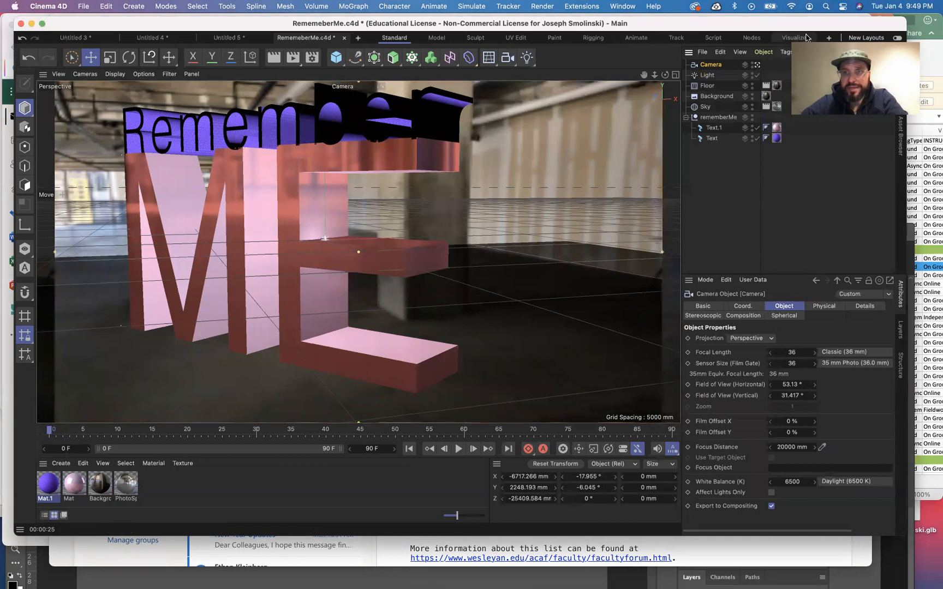
{"action": "left_click", "coordinate": [757, 65]}
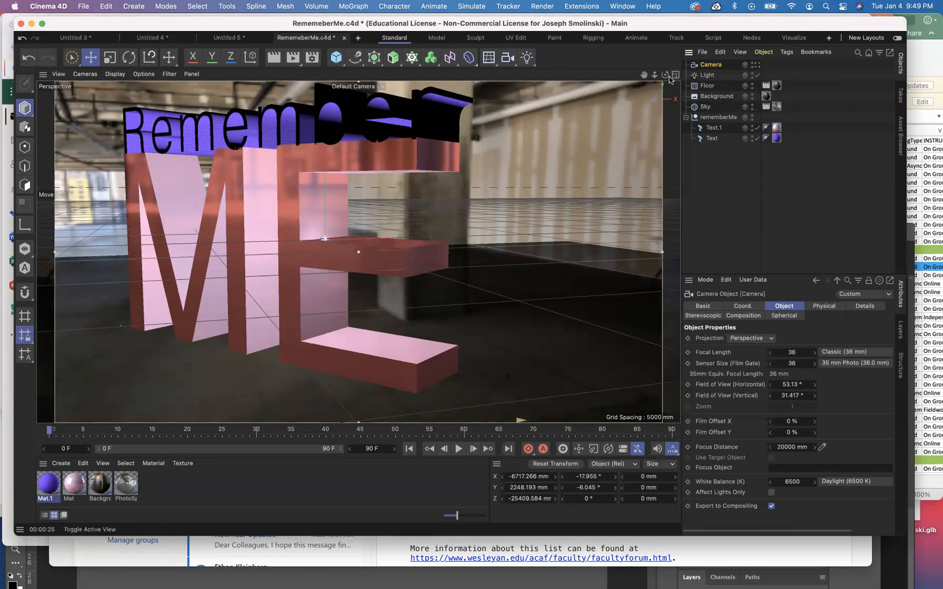
{"action": "left_click_drag", "start_coordinate": [666, 79], "coordinate": [641, 94]}
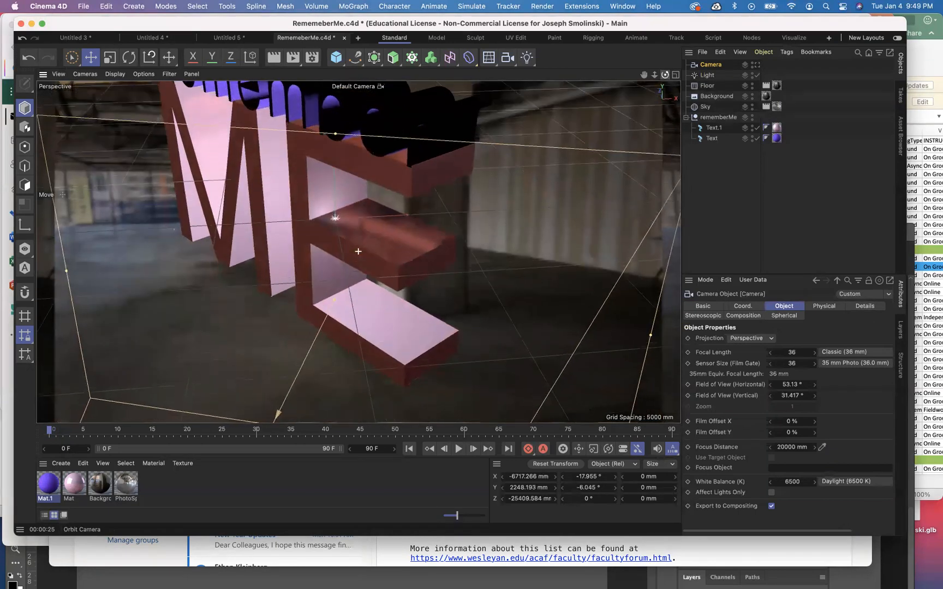
{"action": "left_click", "coordinate": [756, 65]}
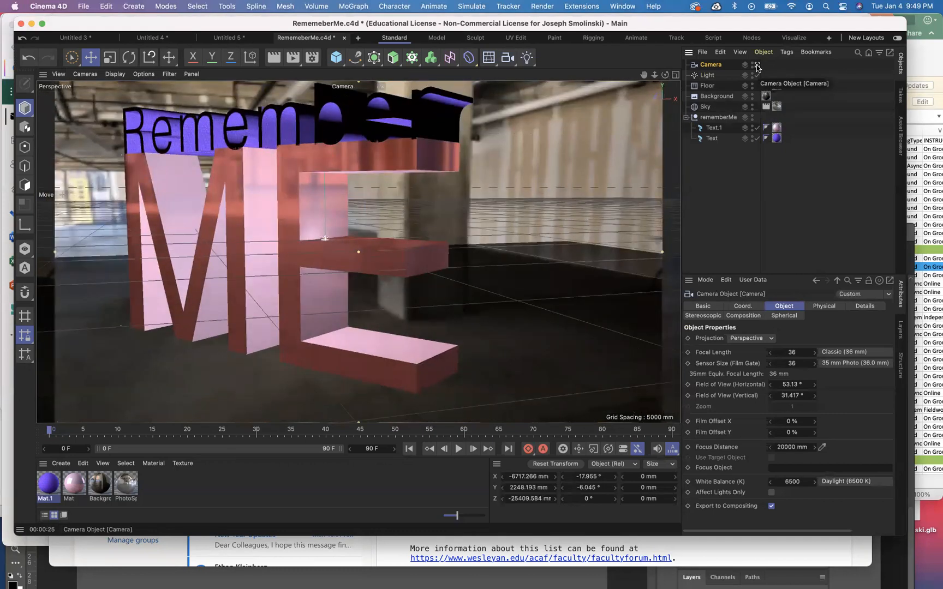
- Move the light in the top view to about X -35750 mm and Z 9624 mm, well away from the text
{"action": "left_click", "coordinate": [676, 75]}
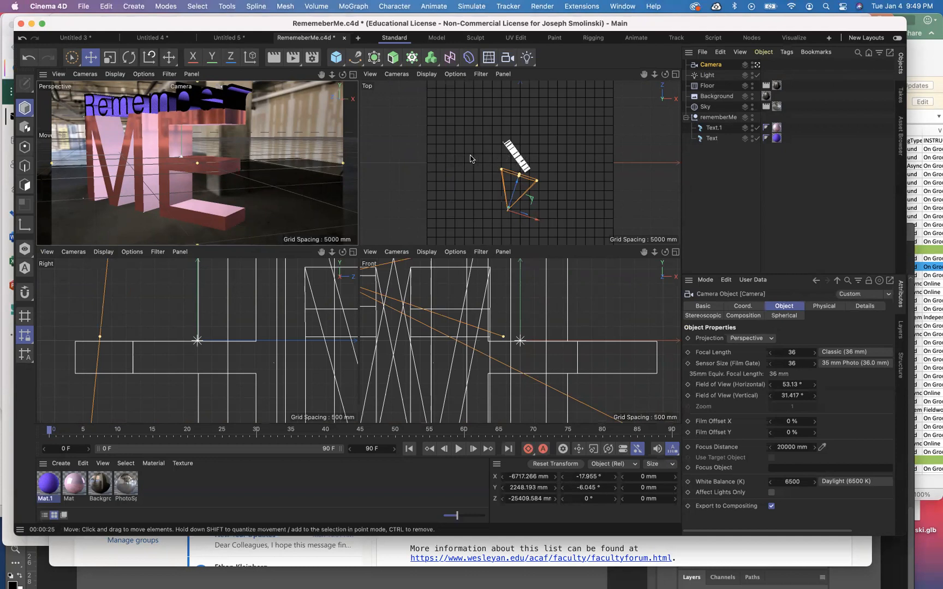
{"action": "left_click", "coordinate": [707, 74]}
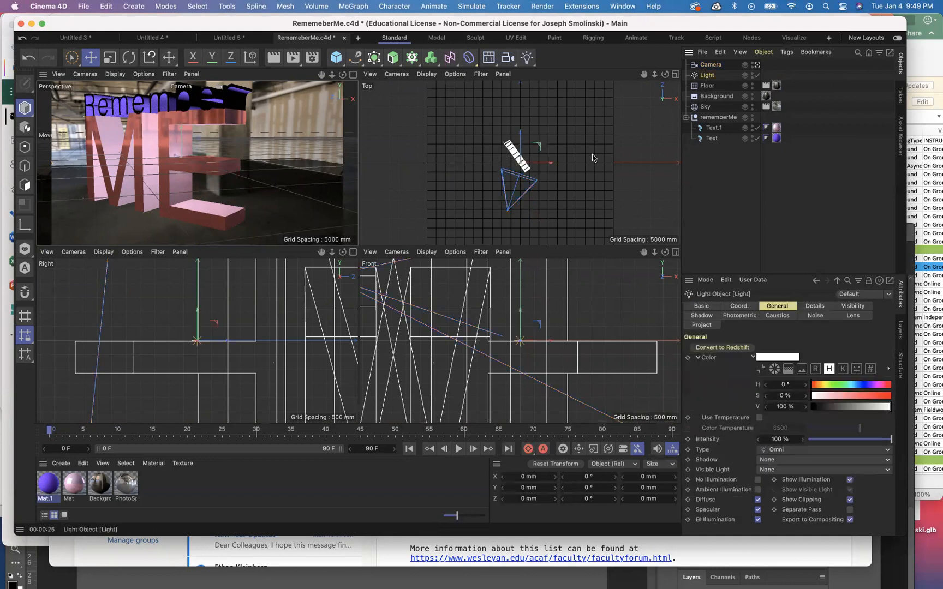
{"action": "left_click_drag", "start_coordinate": [551, 166], "coordinate": [517, 173]}
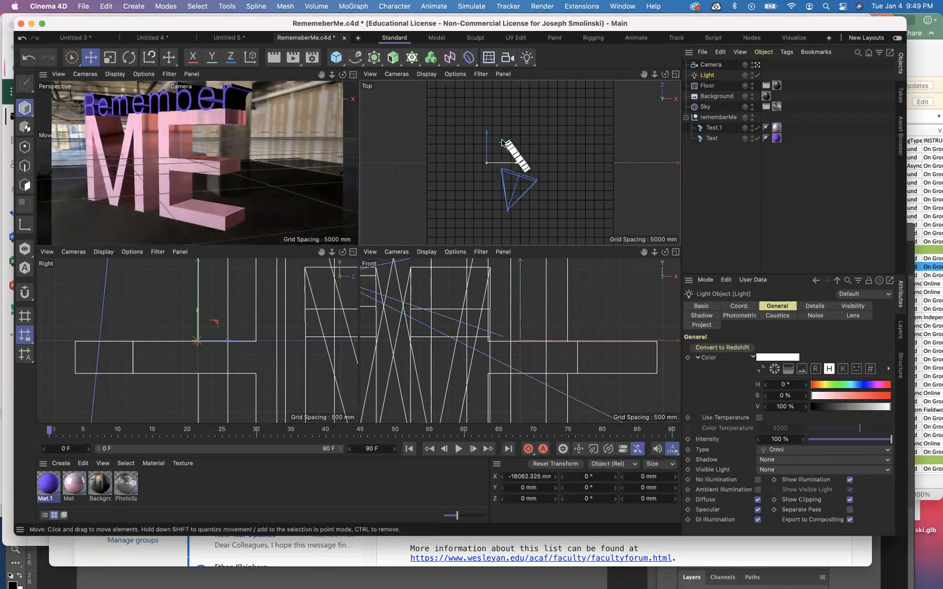
{"action": "left_click_drag", "start_coordinate": [486, 132], "coordinate": [486, 119]}
{"action": "left_click_drag", "start_coordinate": [519, 150], "coordinate": [483, 149]}
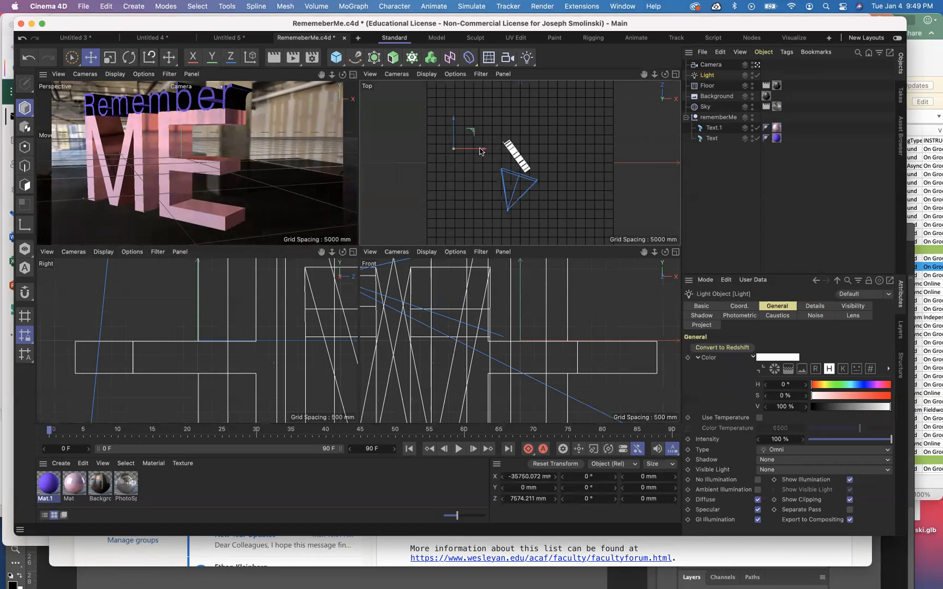
{"action": "left_click_drag", "start_coordinate": [453, 115], "coordinate": [452, 111]}
- Raise the light to about Y 5559 mm in the front view and return to the full camera view
{"action": "mouse_move", "coordinate": [654, 251]}
{"action": "left_mouse_down"}
{"action": "mouse_move", "coordinate": [654, 267]}
{"action": "mouse_move", "coordinate": [654, 252]}
{"action": "left_mouse_up"}
{"action": "left_click_drag", "start_coordinate": [423, 313], "coordinate": [424, 297]}
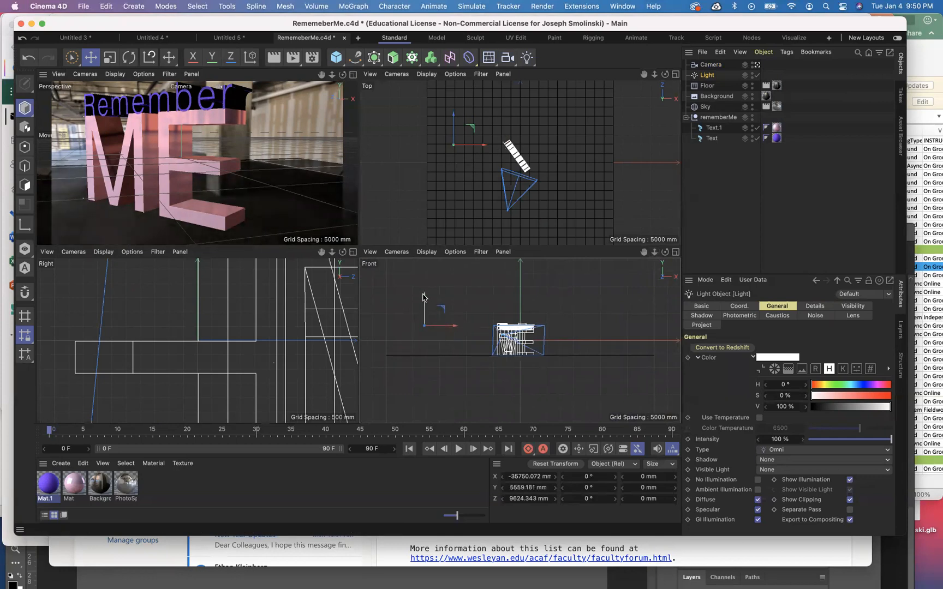
{"action": "left_click", "coordinate": [353, 75]}
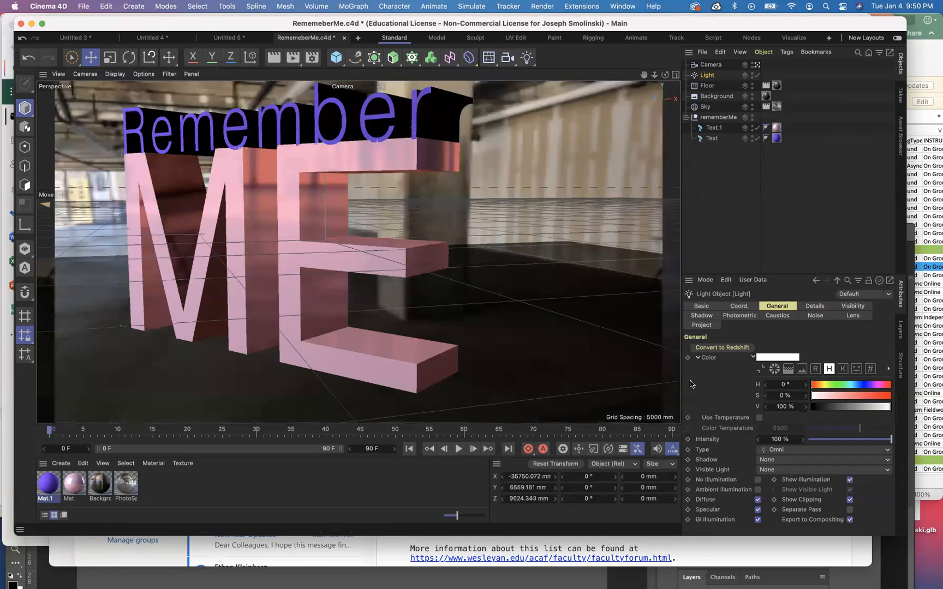
- Render the newly lit scene to the Picture Viewer and compare it with the two earlier renders
{"action": "left_click", "coordinate": [292, 57]}
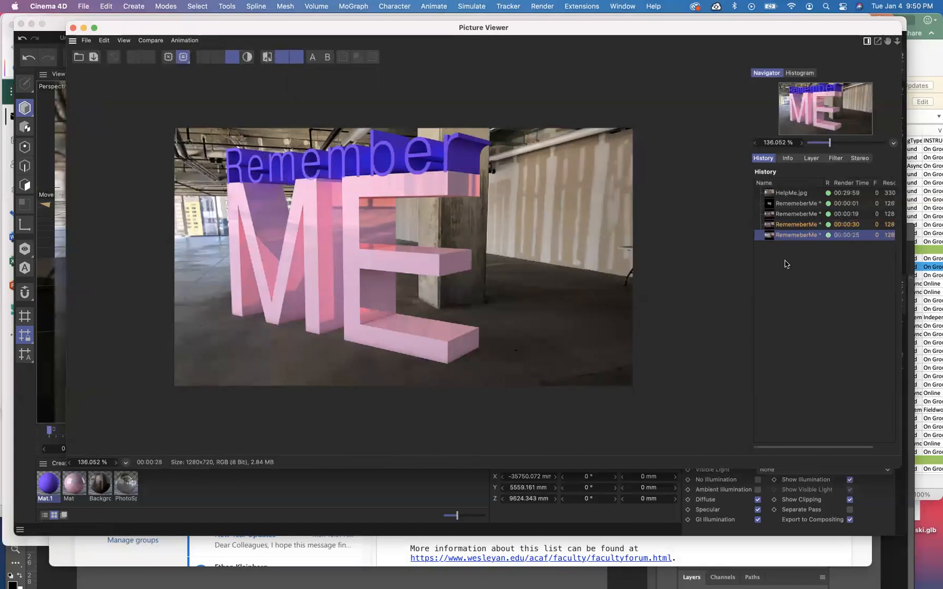
{"action": "left_click", "coordinate": [798, 215]}
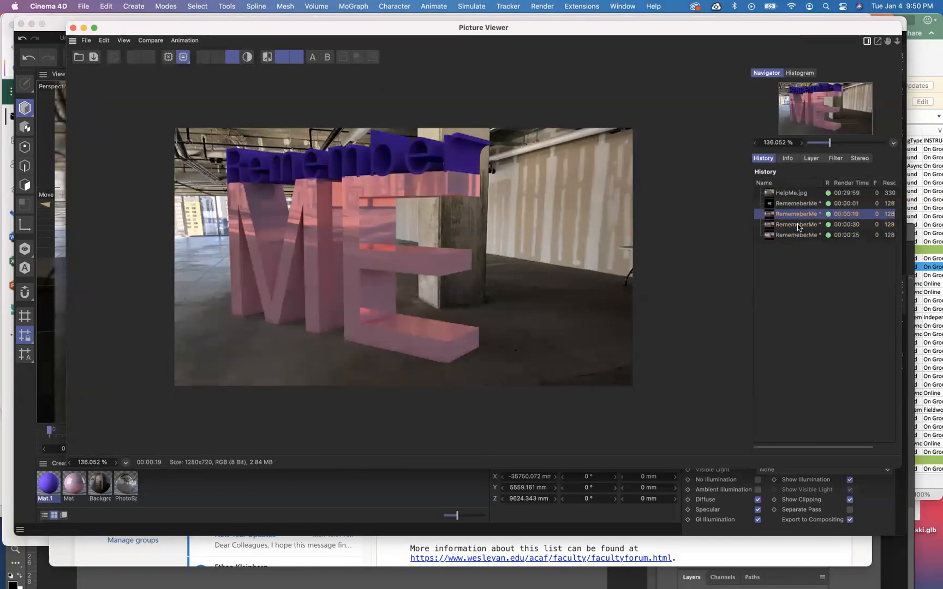
{"action": "left_click", "coordinate": [798, 225]}
{"action": "left_click", "coordinate": [797, 235]}
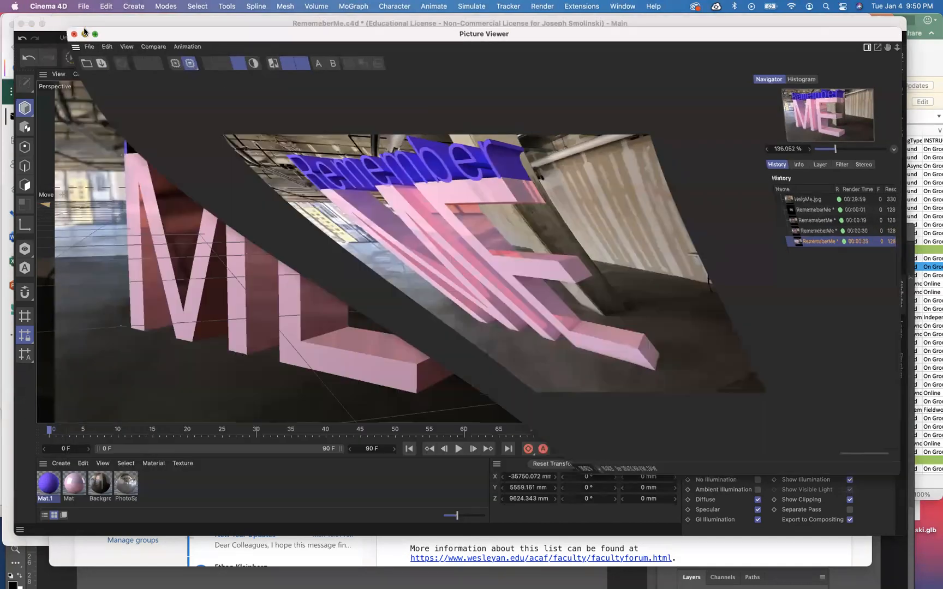
- Put away the Picture Viewer and set the Global Illumination gamma to 1 in the render settings
{"action": "left_click", "coordinate": [73, 28]}
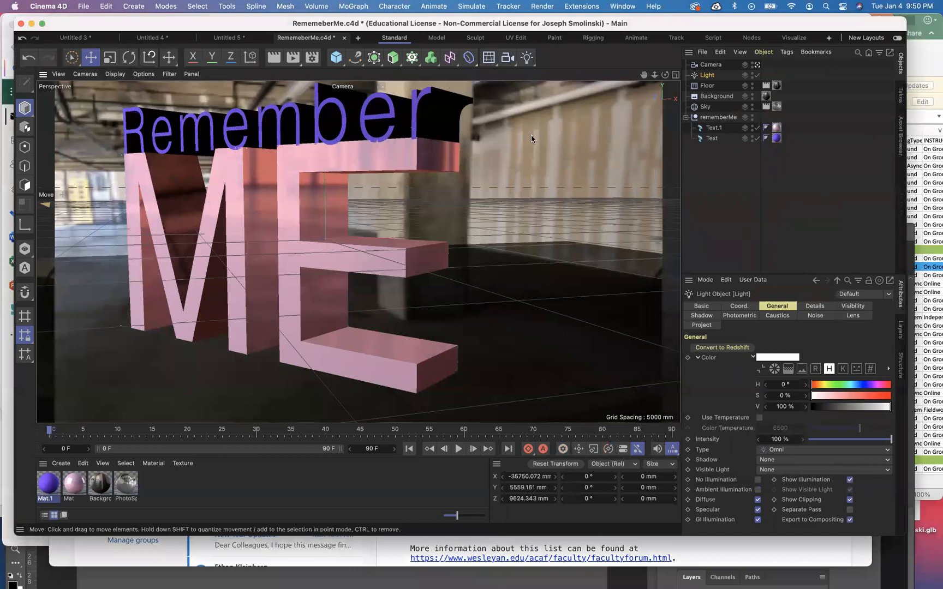
{"action": "left_click", "coordinate": [313, 58]}
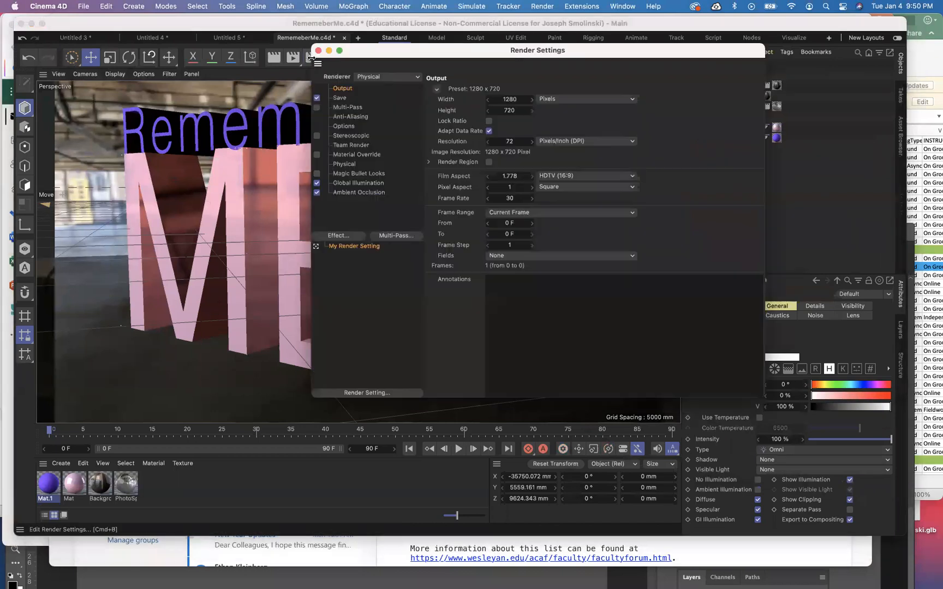
{"action": "left_click", "coordinate": [365, 182]}
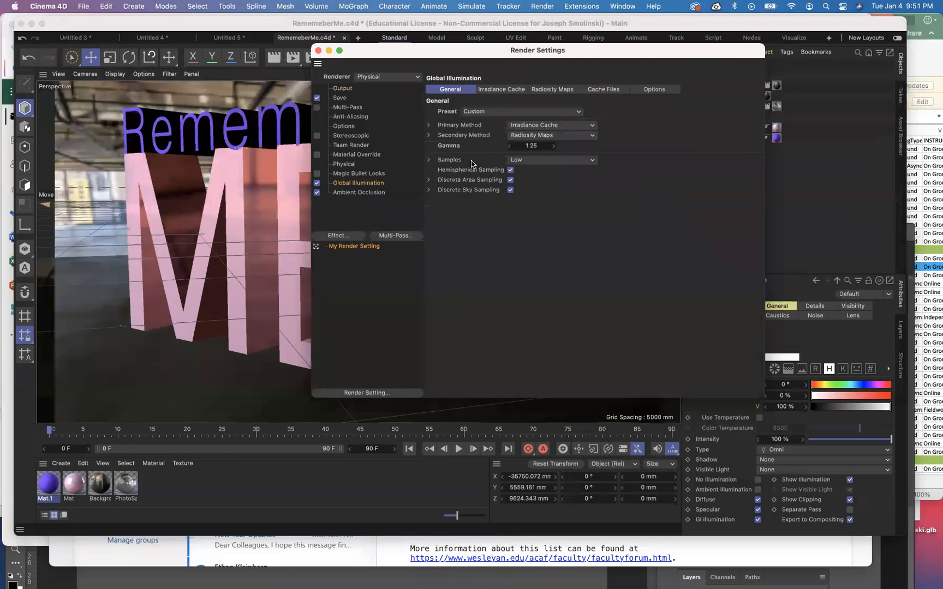
{"action": "left_click", "coordinate": [543, 145]}
{"action": "type", "text": "1"}
{"action": "left_click", "coordinate": [319, 51]}
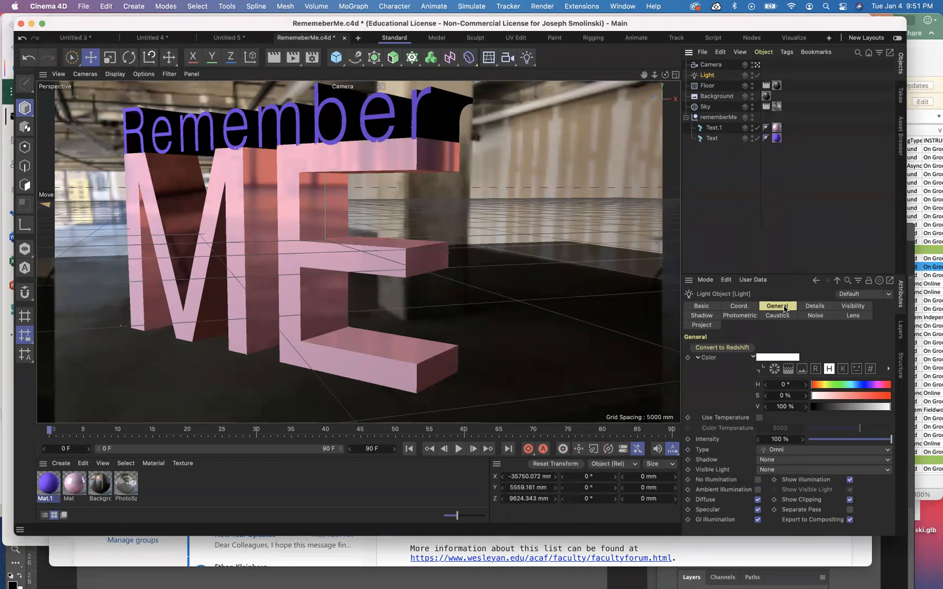
- Change the light's type to Area and render the scene to the Picture Viewer
{"action": "left_click", "coordinate": [793, 451]}
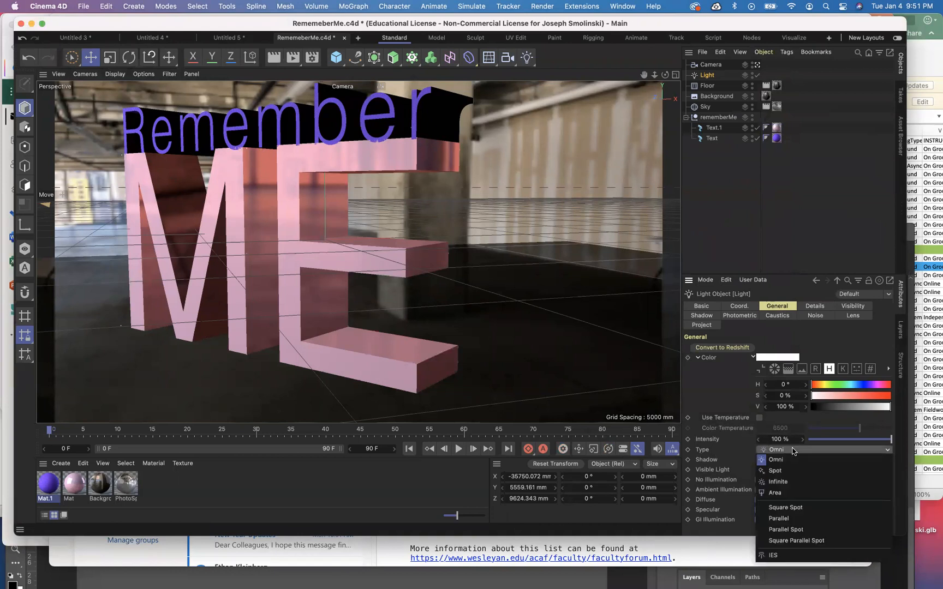
{"action": "left_click", "coordinate": [787, 493]}
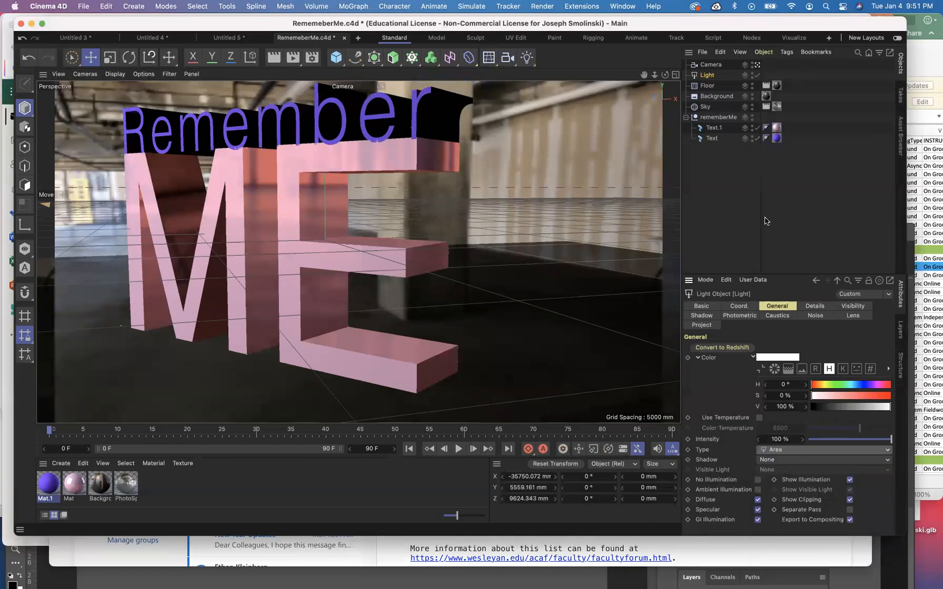
{"action": "left_click", "coordinate": [293, 59]}
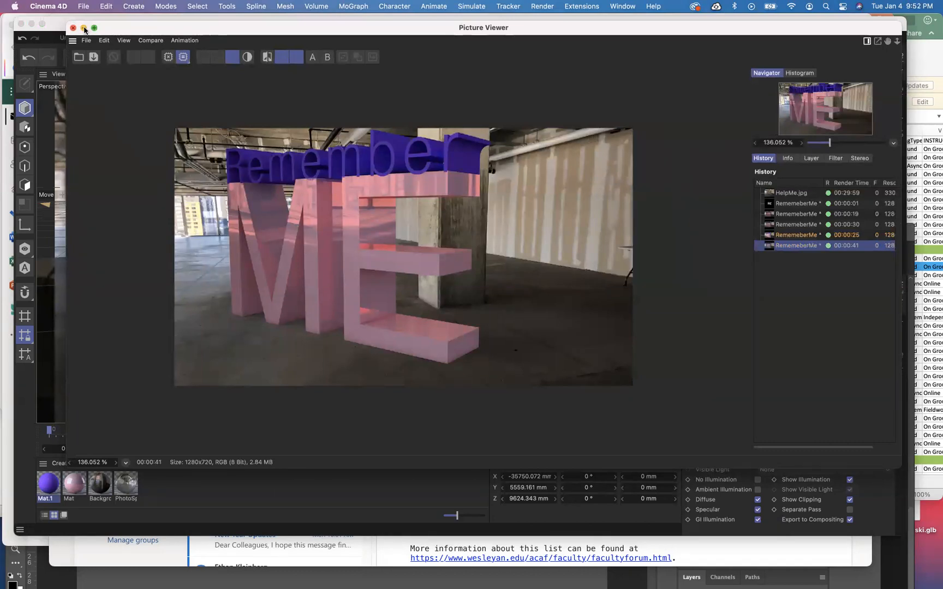
- Compare the newest render with the earlier ones in the history, then put away the Picture Viewer
{"action": "left_click", "coordinate": [801, 234]}
{"action": "left_click", "coordinate": [800, 214]}
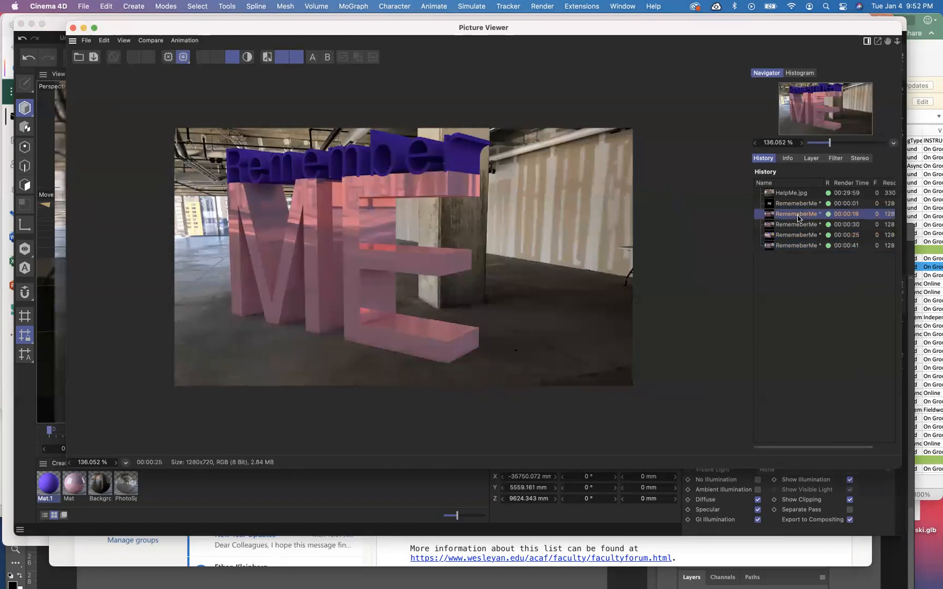
{"action": "left_click", "coordinate": [796, 246]}
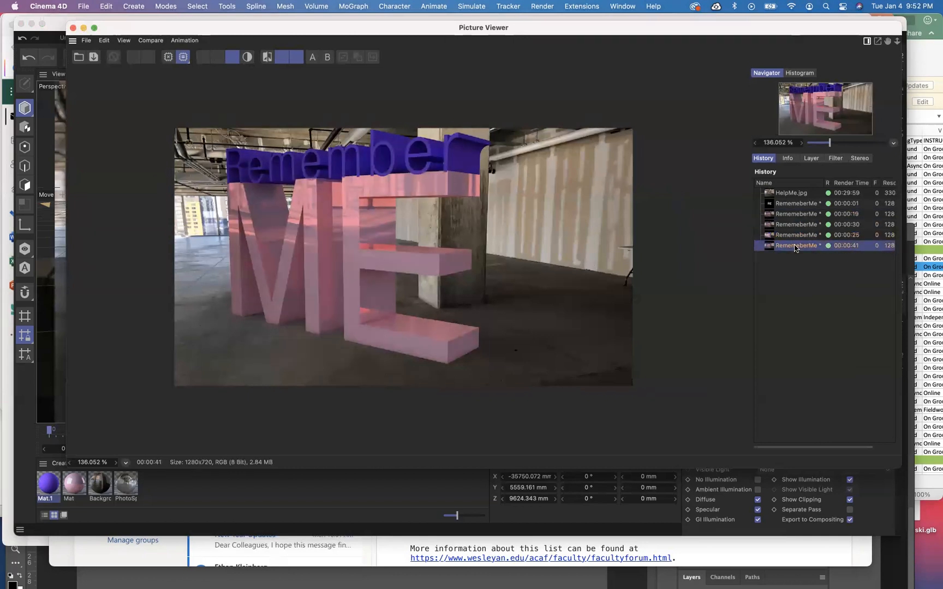
{"action": "left_click", "coordinate": [796, 214]}
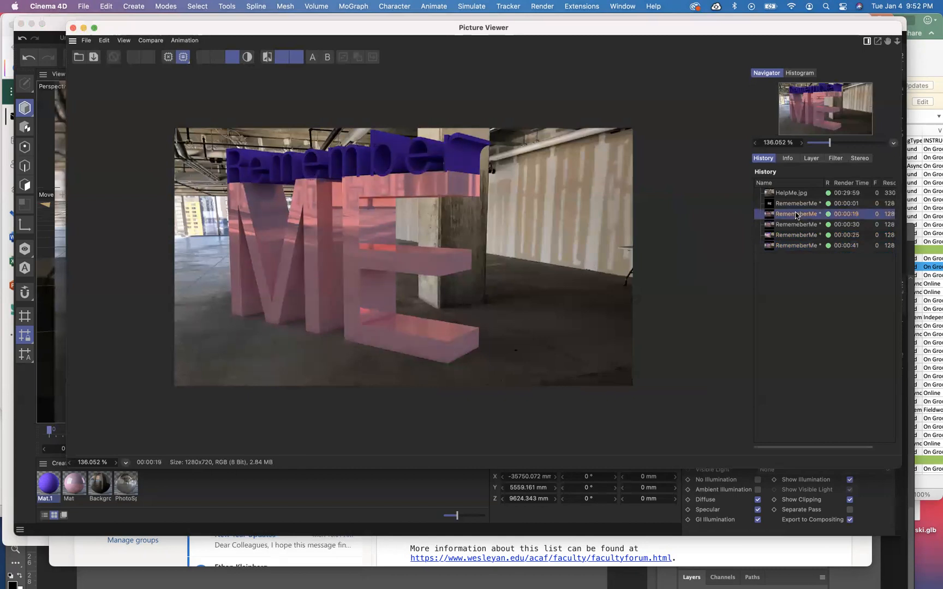
{"action": "left_click", "coordinate": [797, 246]}
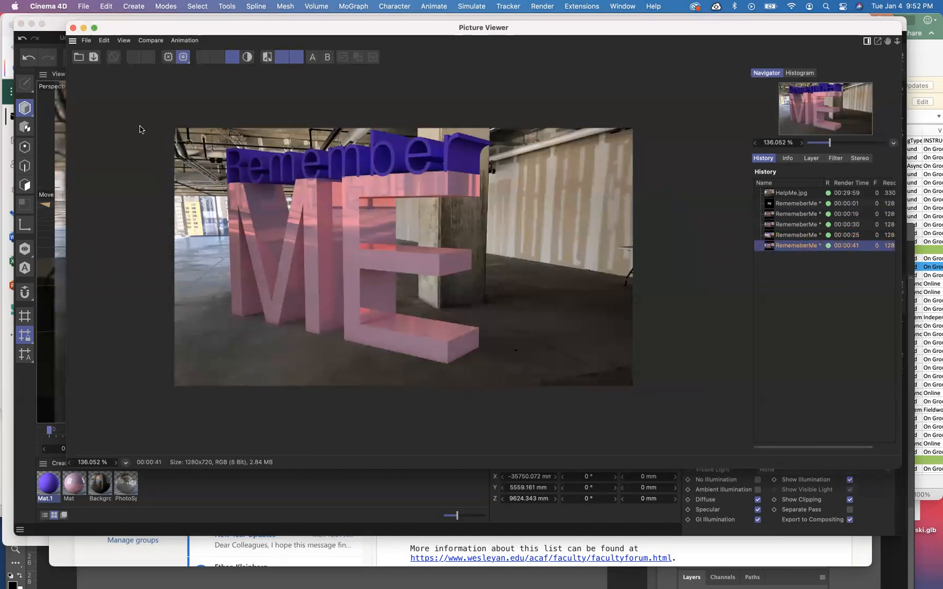
{"action": "left_click", "coordinate": [83, 27]}
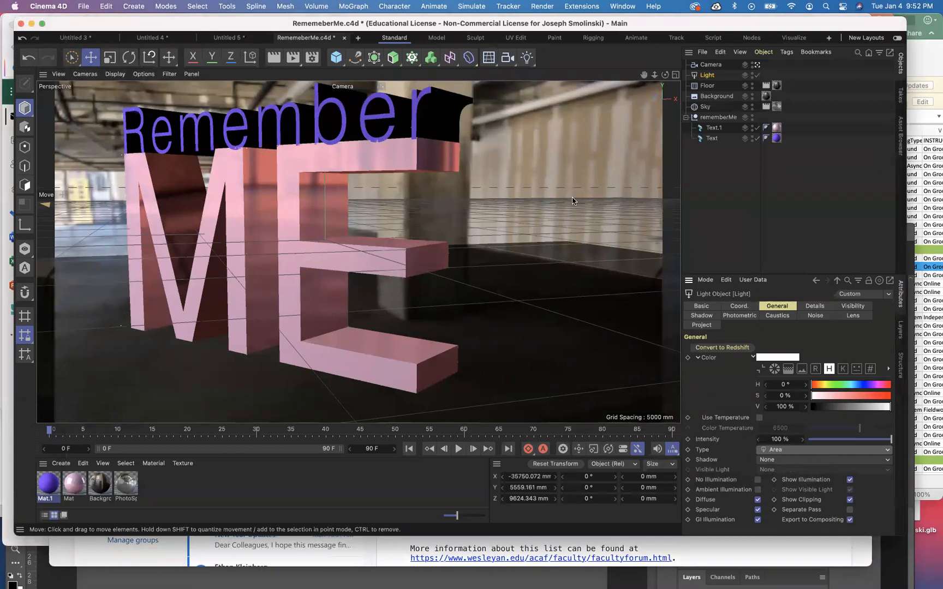
- Move the light closer to the text in the top view, to about X -25223 mm and Z 3722 mm, and return to the full camera view
{"action": "left_click", "coordinate": [675, 74]}
{"action": "left_click_drag", "start_coordinate": [472, 128], "coordinate": [491, 139]}
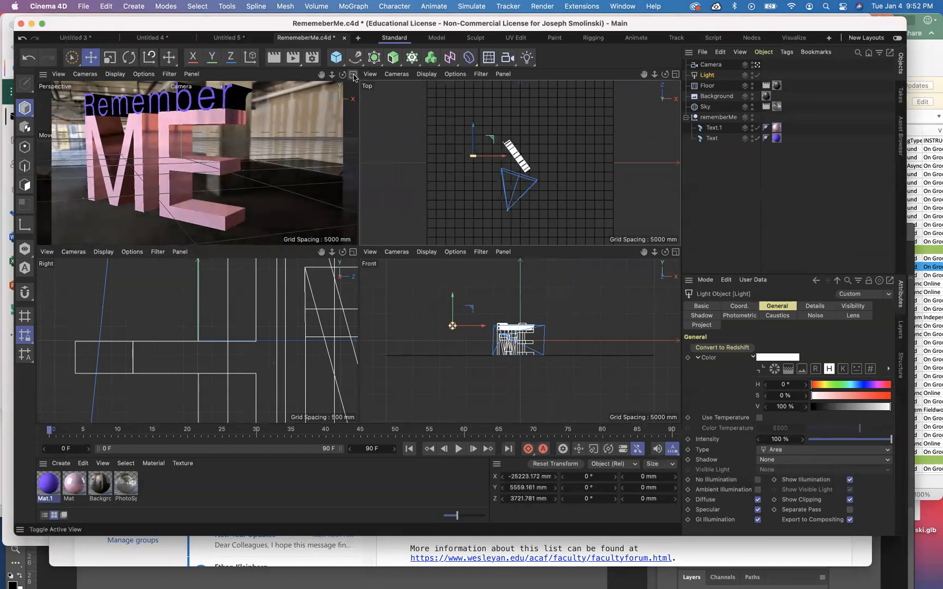
{"action": "left_click", "coordinate": [353, 76]}
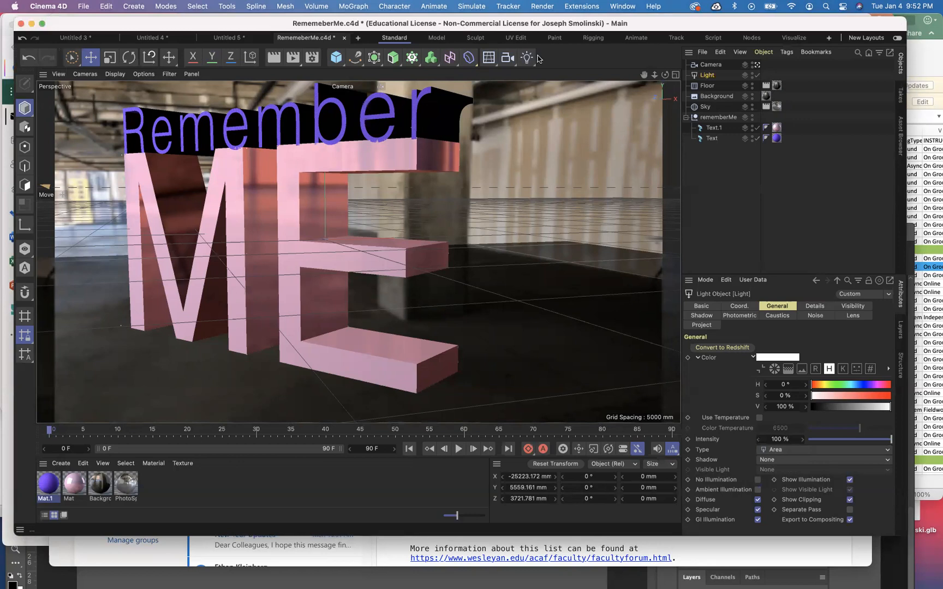
- Test-render a region of the camera view covering most of "Remember" and the upper part of "ME"
{"action": "left_click", "coordinate": [541, 7]}
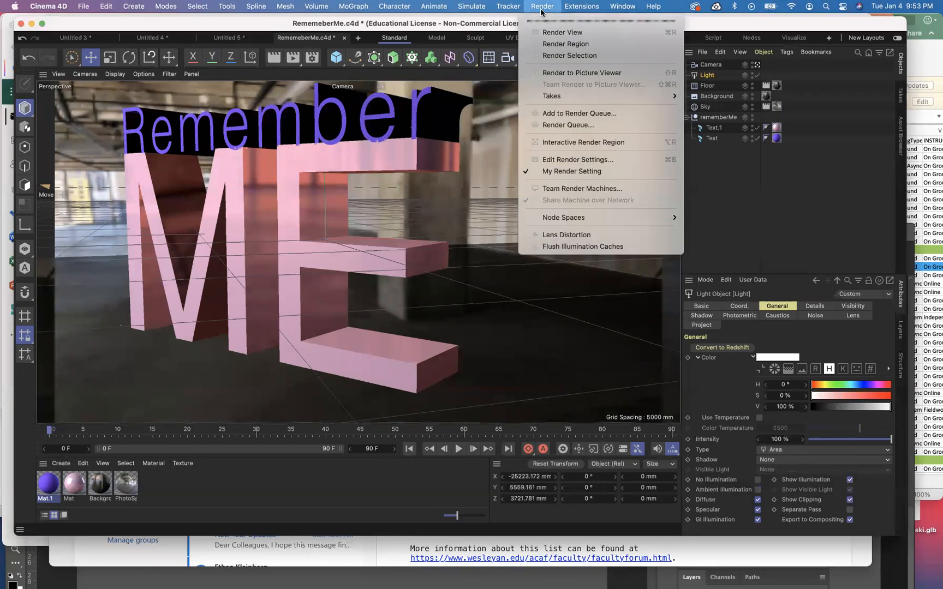
{"action": "left_click", "coordinate": [552, 43]}
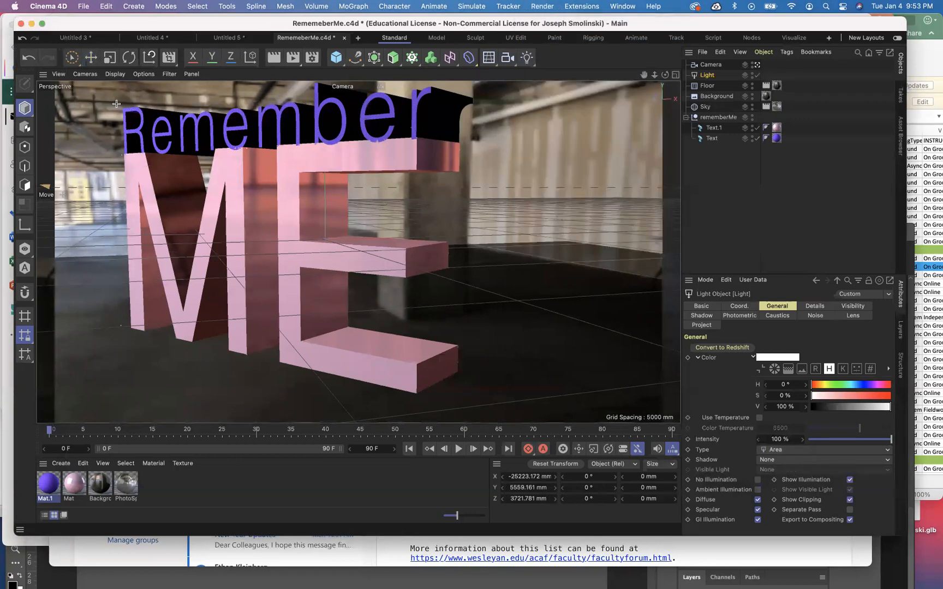
{"action": "left_click_drag", "start_coordinate": [104, 96], "coordinate": [238, 141]}
{"action": "left_click_drag", "start_coordinate": [293, 179], "coordinate": [355, 189]}
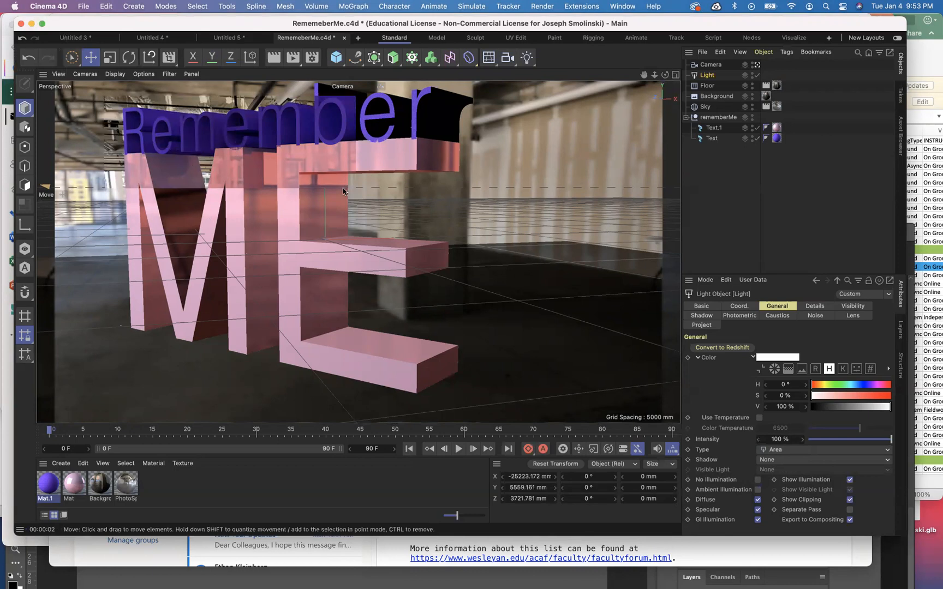
- Rotate the area light to about -86° in the top view so it faces the text, and return to the full camera view
{"action": "left_click", "coordinate": [676, 76]}
{"action": "mouse_move", "coordinate": [654, 74]}
{"action": "left_mouse_down"}
{"action": "mouse_move", "coordinate": [673, 75]}
{"action": "mouse_move", "coordinate": [643, 75]}
{"action": "left_mouse_up"}
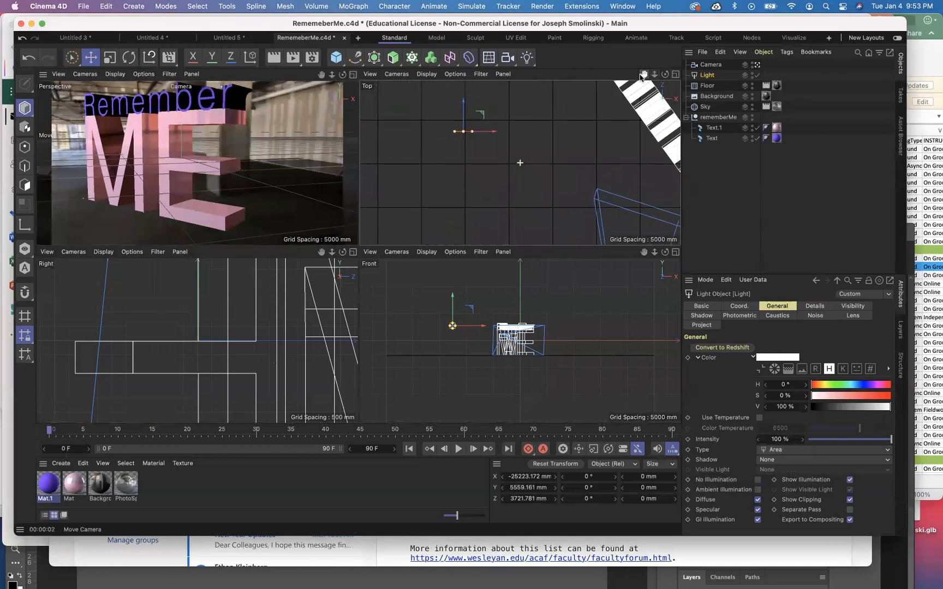
{"action": "left_click", "coordinate": [128, 58]}
{"action": "left_click_drag", "start_coordinate": [476, 117], "coordinate": [474, 141]}
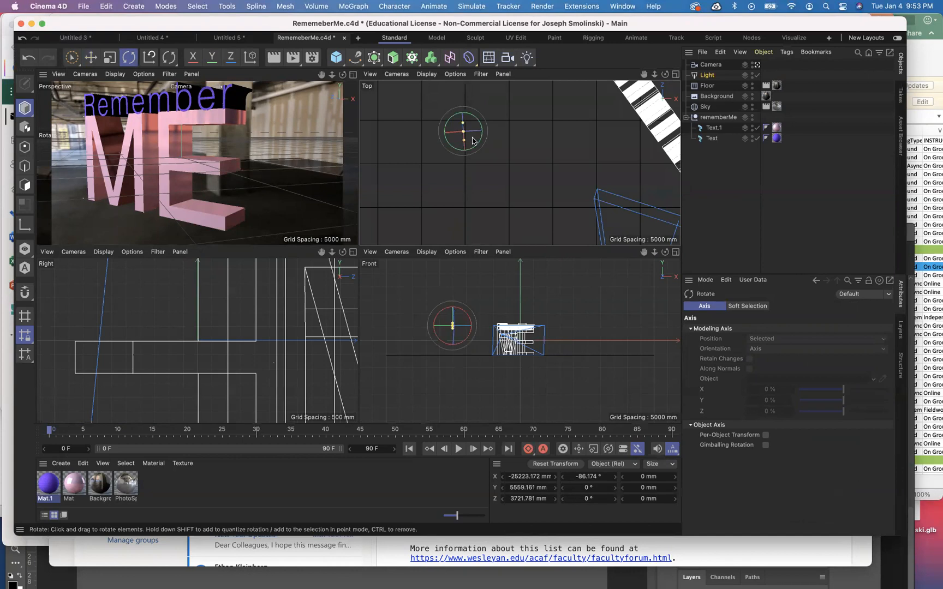
{"action": "left_click", "coordinate": [352, 74]}
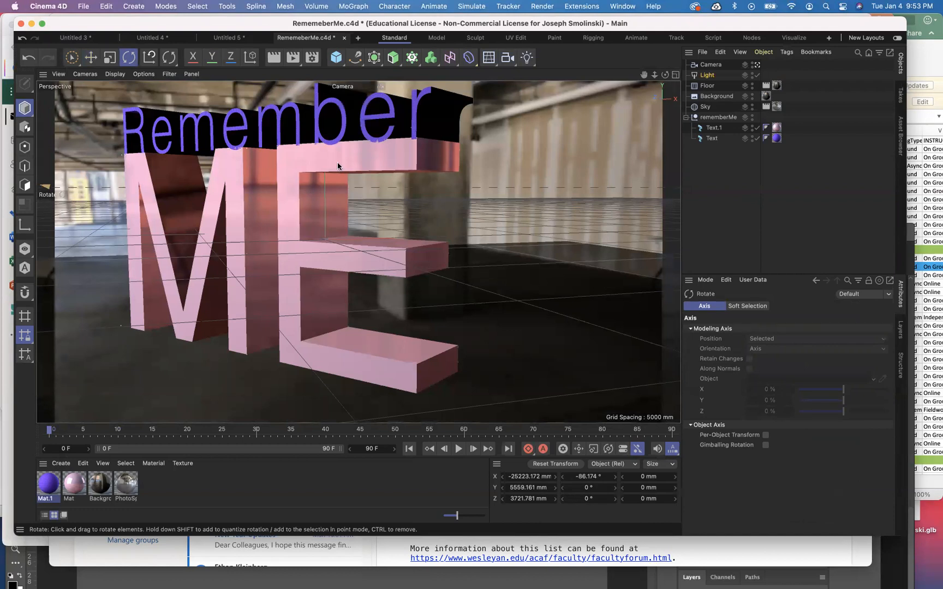
- Lock the output aspect ratio and set the render height to 1440 pixels for a 2560 x 1440 image
{"action": "left_click", "coordinate": [311, 58]}
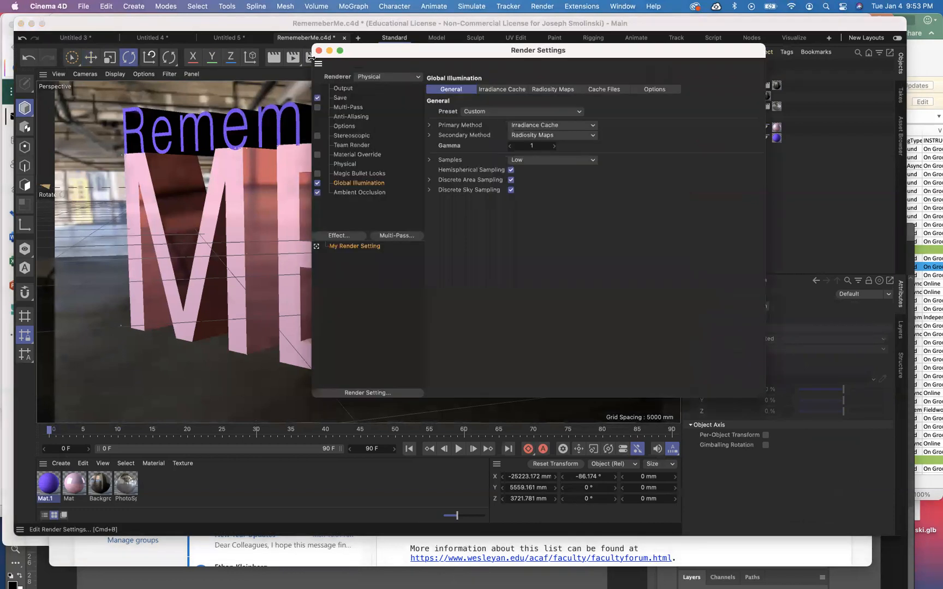
{"action": "left_click", "coordinate": [343, 89]}
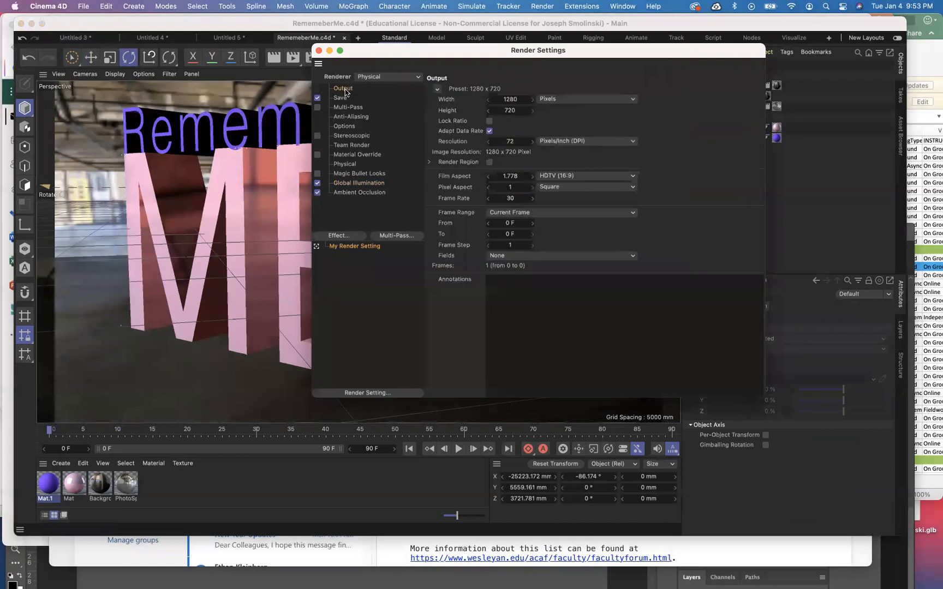
{"action": "left_click", "coordinate": [489, 120]}
{"action": "double_click", "coordinate": [516, 110]}
{"action": "type", "text": "1440"}
{"action": "key", "text": "Return"}
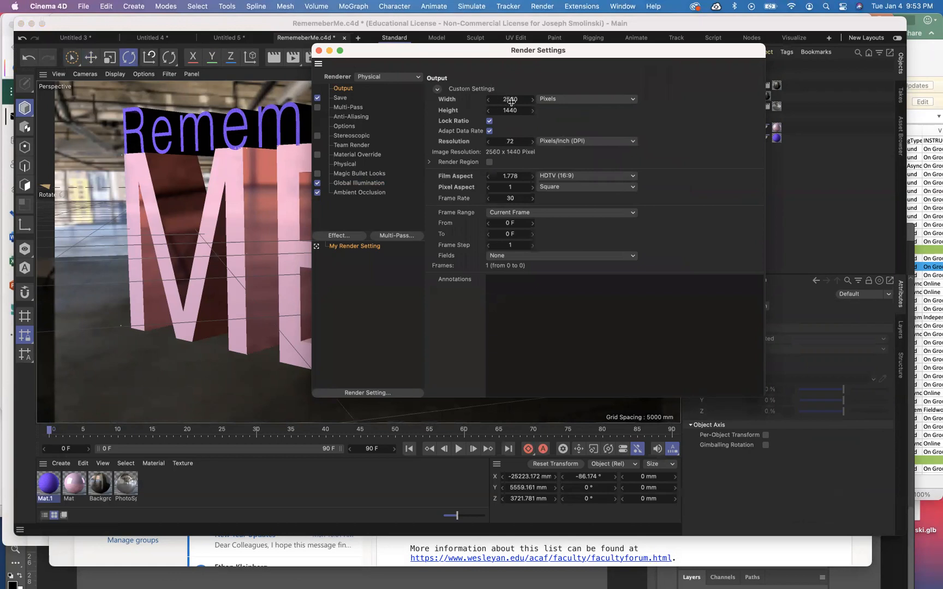
- Set the render's save file to Render1 in the RememberMe folder
{"action": "left_click", "coordinate": [343, 101]}
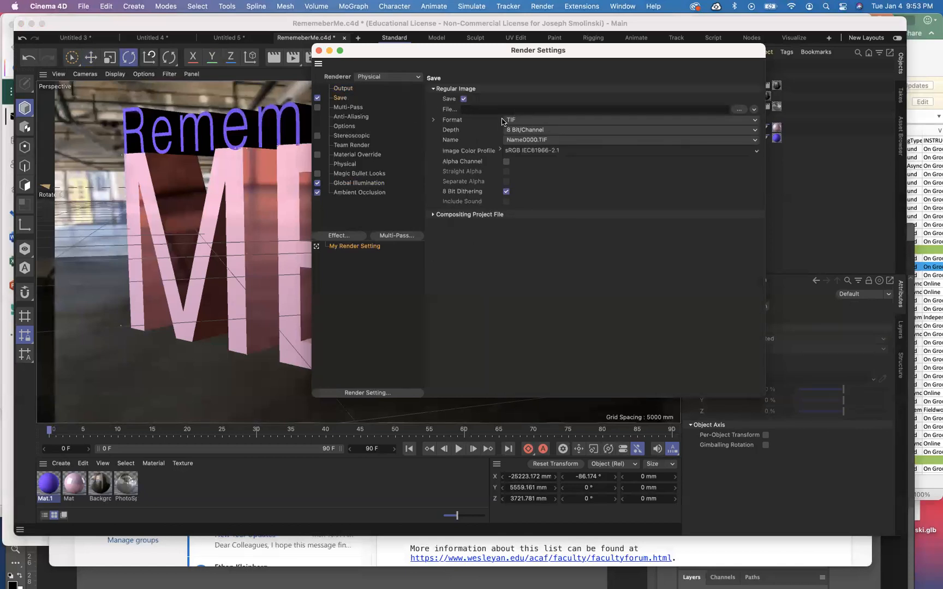
{"action": "left_click", "coordinate": [740, 110]}
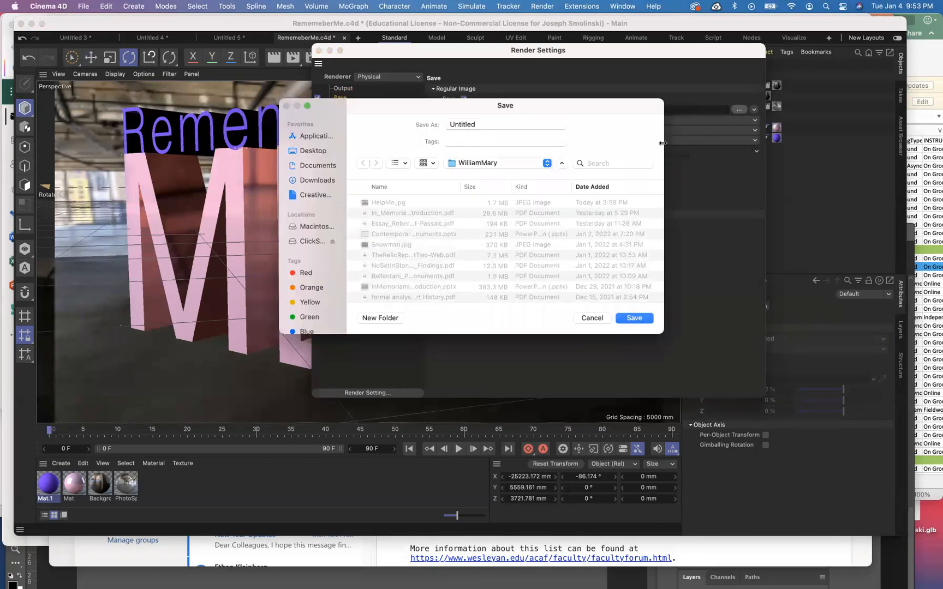
{"action": "left_click", "coordinate": [547, 164]}
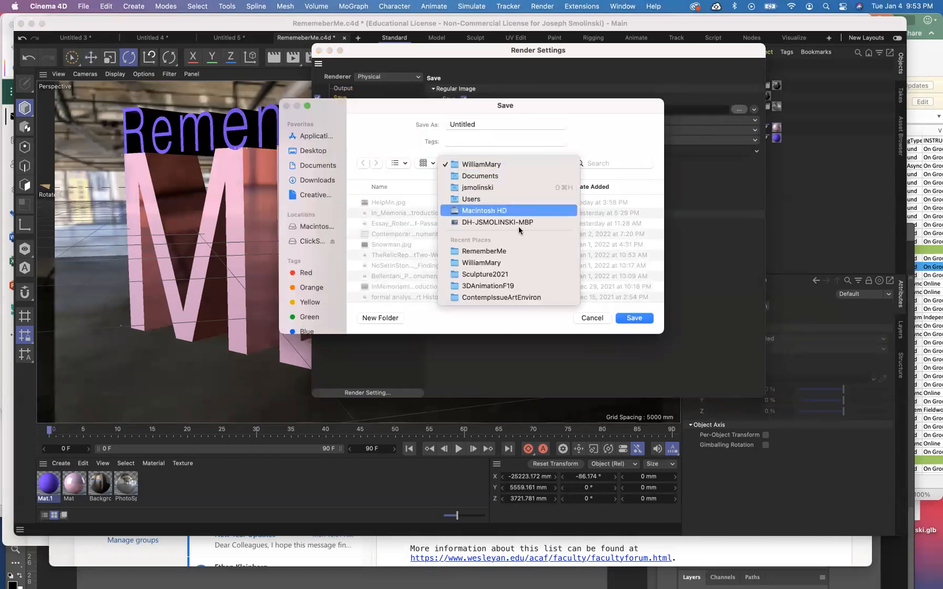
{"action": "left_click", "coordinate": [513, 250]}
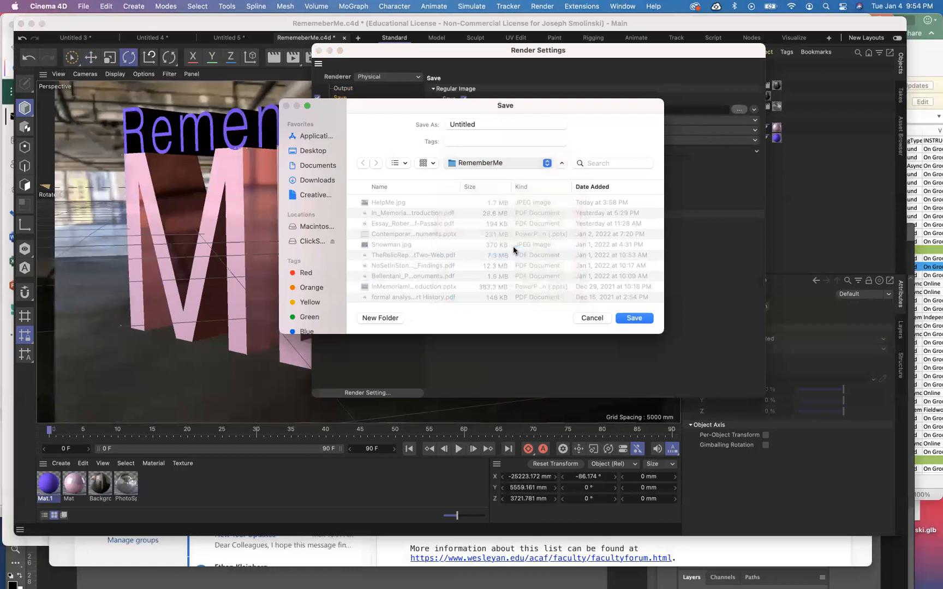
{"action": "double_click", "coordinate": [483, 126]}
{"action": "type", "text": "ren"}
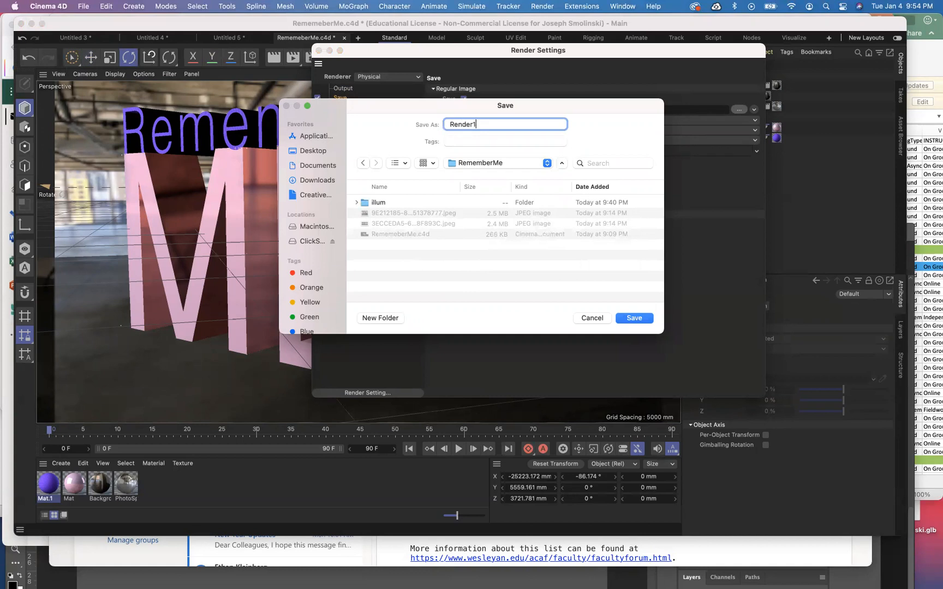
{"action": "key", "text": "Return"}
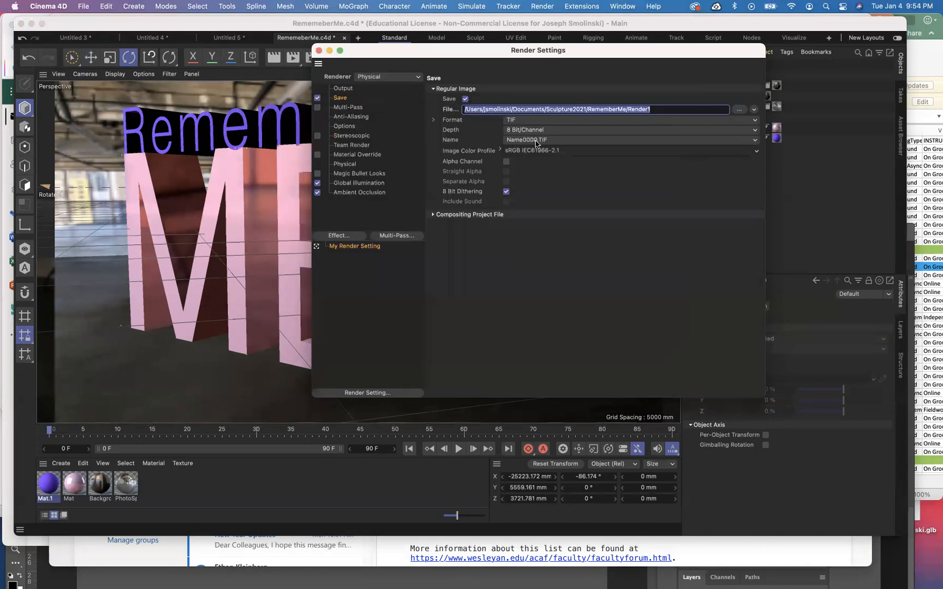
- Set the saved image format to JPG and close the render settings
{"action": "left_click", "coordinate": [540, 121]}
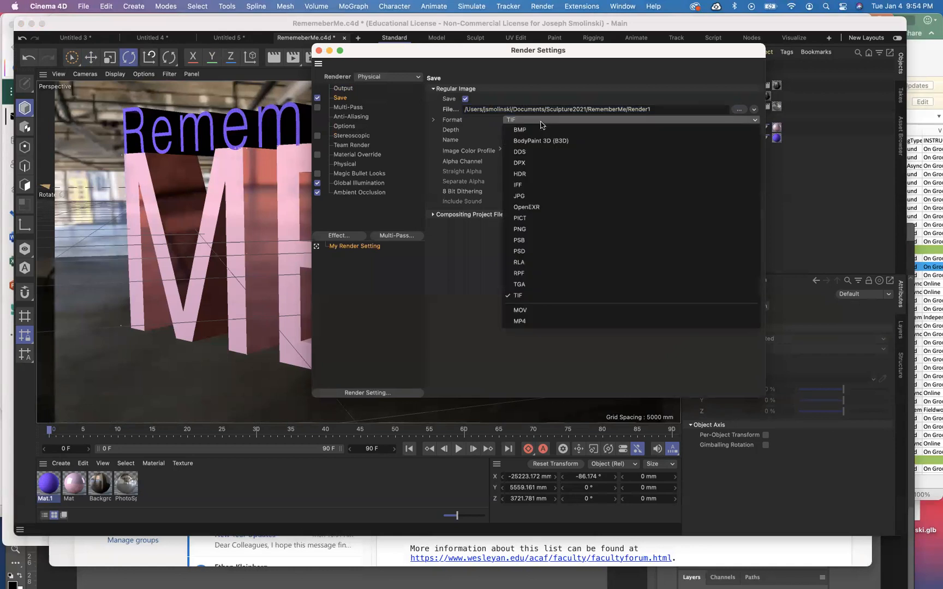
{"action": "left_click", "coordinate": [538, 195]}
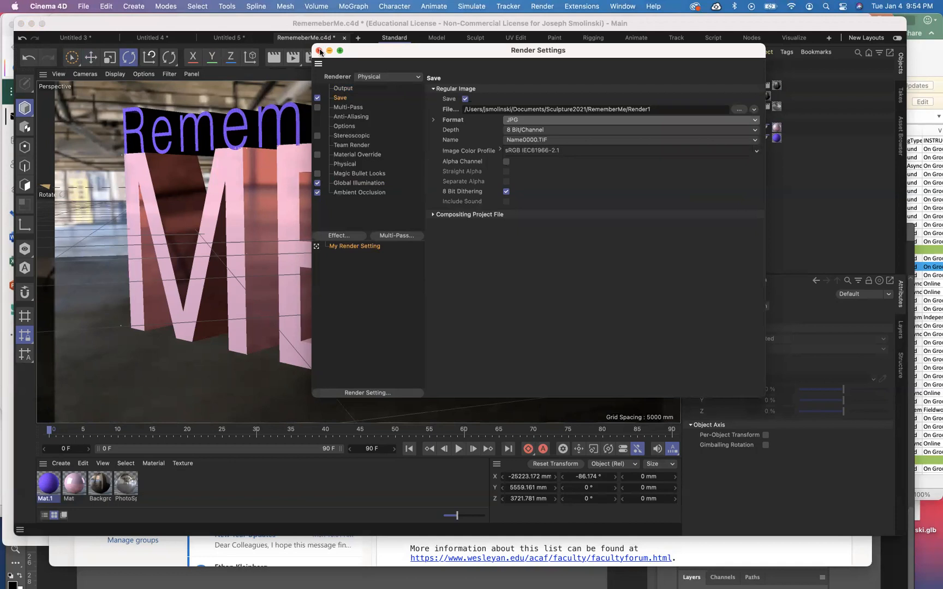
{"action": "left_click", "coordinate": [319, 50]}
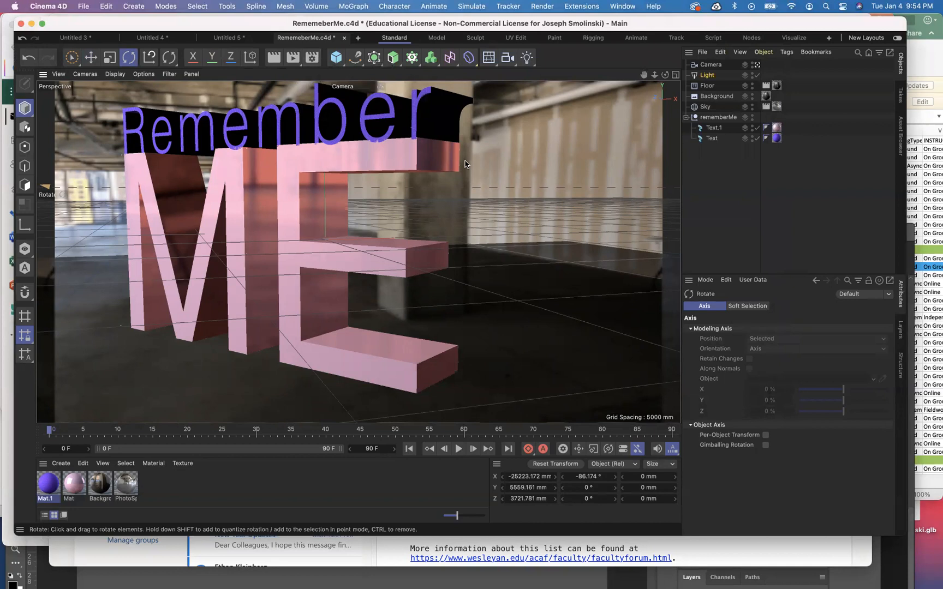
- Render the final image to the Picture Viewer and zoom in on it to inspect the detail
{"action": "left_click", "coordinate": [293, 58]}
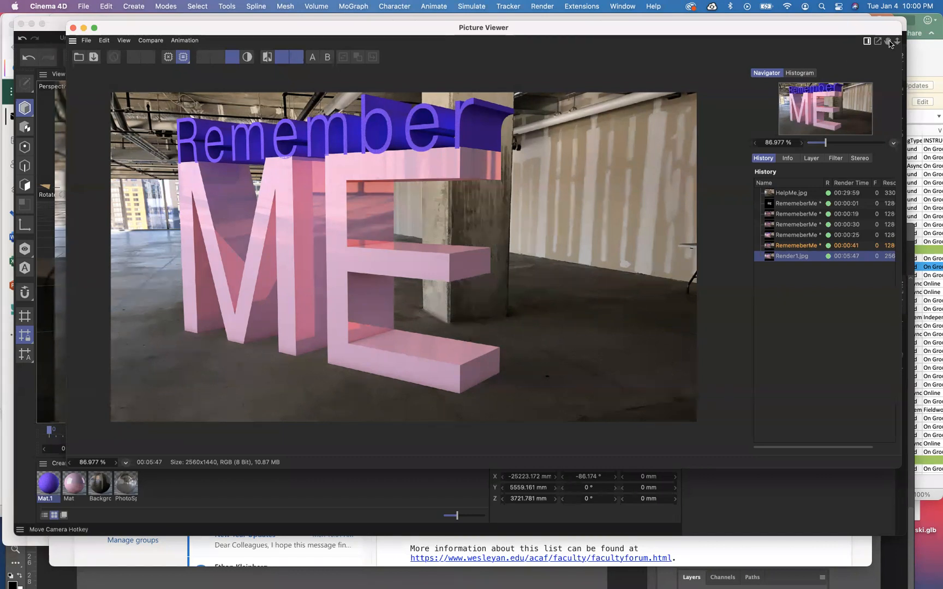
{"action": "left_click_drag", "start_coordinate": [897, 42], "coordinate": [897, 42]}
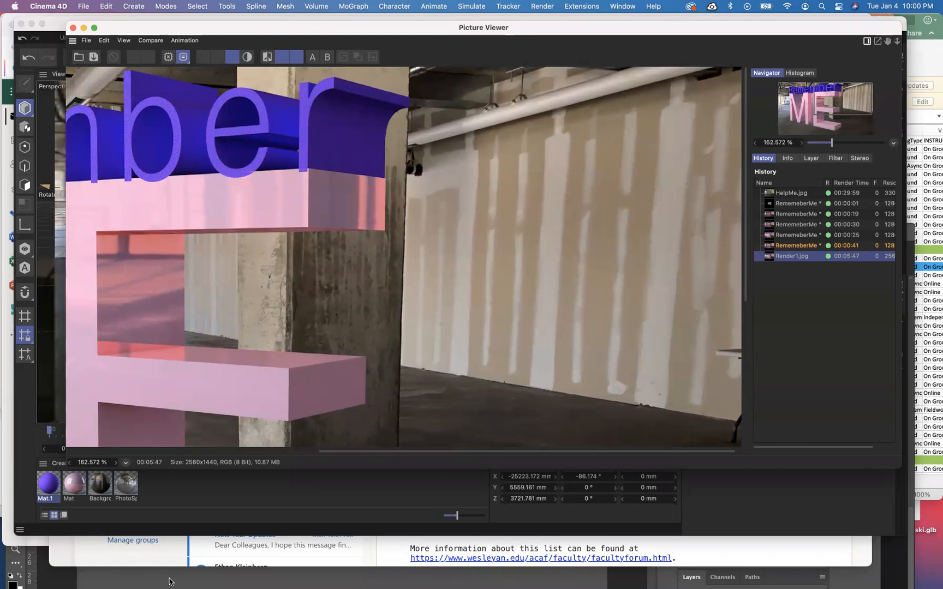
- Switch to Finder and open the RememberMe folder inside Documents > Sculpture2021
{"action": "mouse_move", "coordinate": [2, 578]}
{"action": "left_click", "coordinate": [31, 572]}
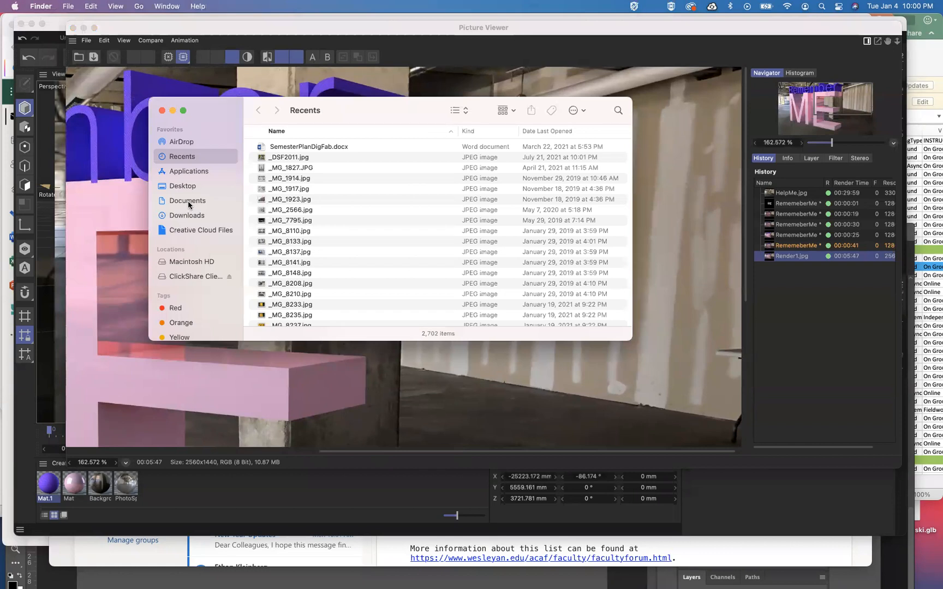
{"action": "left_click", "coordinate": [187, 202]}
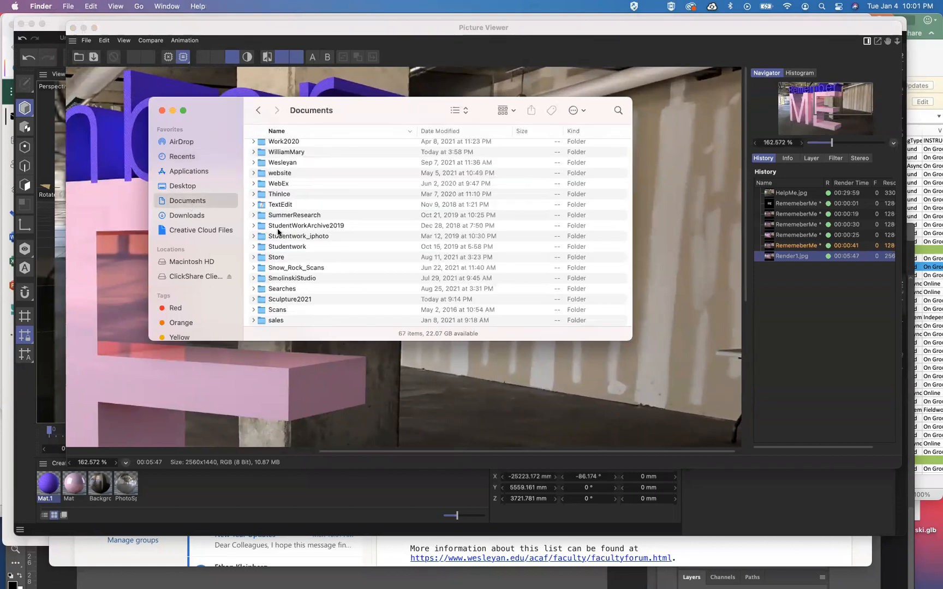
{"action": "double_click", "coordinate": [265, 300]}
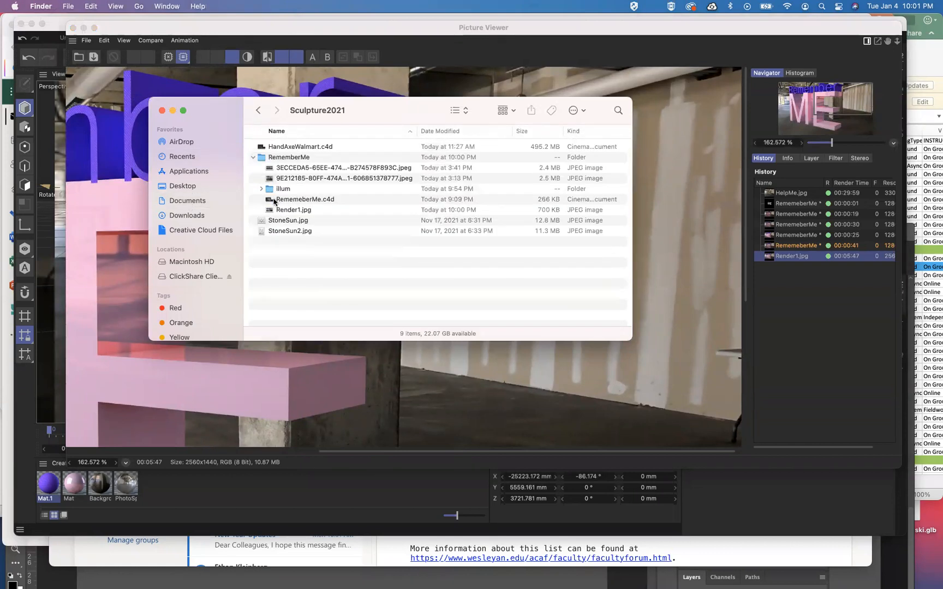
{"action": "left_click", "coordinate": [262, 158]}
{"action": "double_click", "coordinate": [262, 159]}
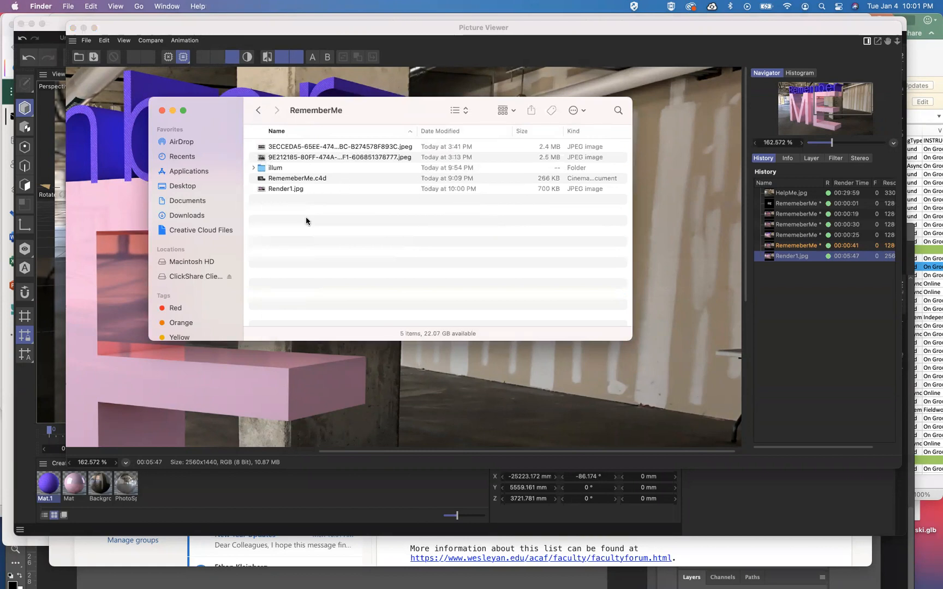
- Preview the saved Render1.jpg at large size with Quick Look, and close the preview
{"action": "left_click", "coordinate": [283, 190]}
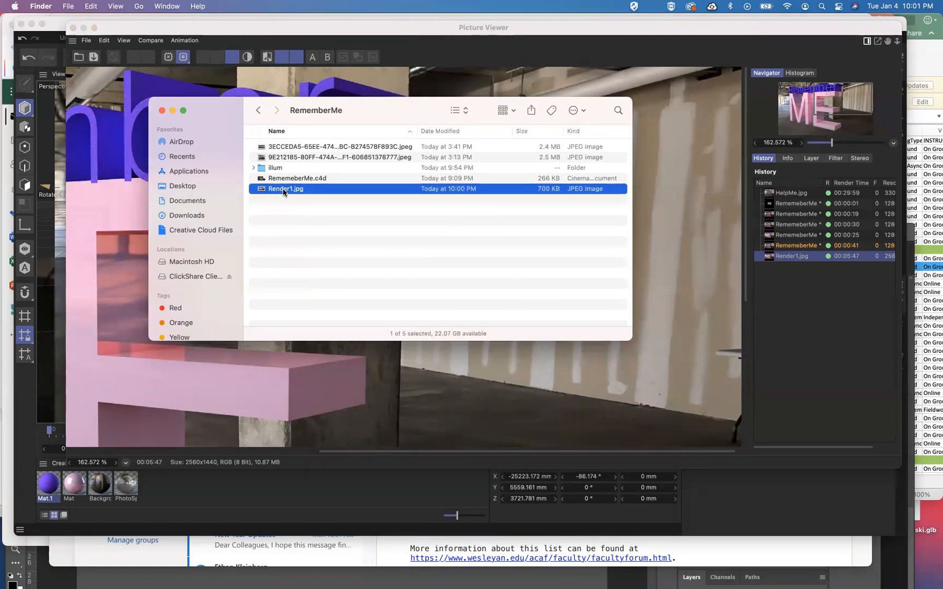
{"action": "key", "text": "space"}
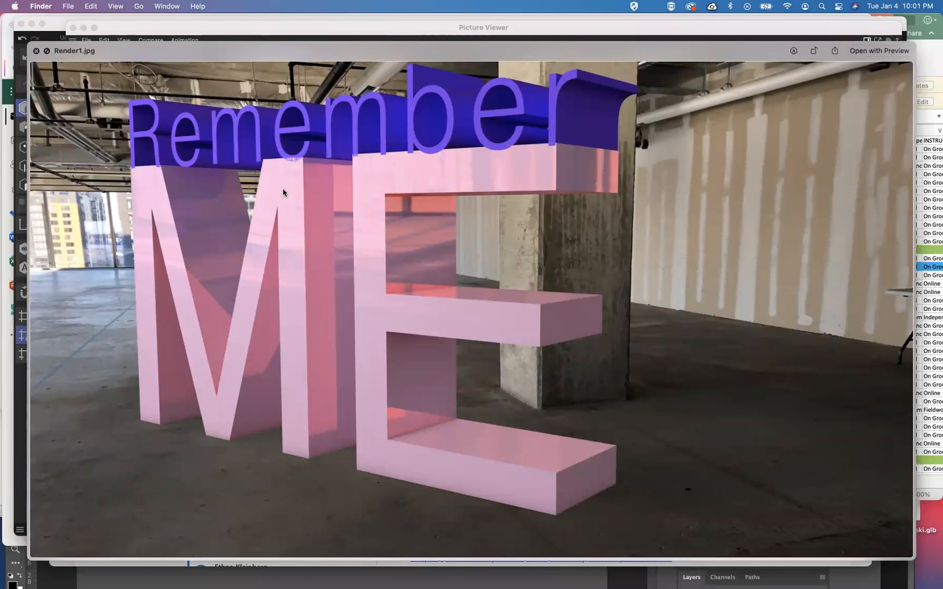
{"action": "key", "text": "space"}
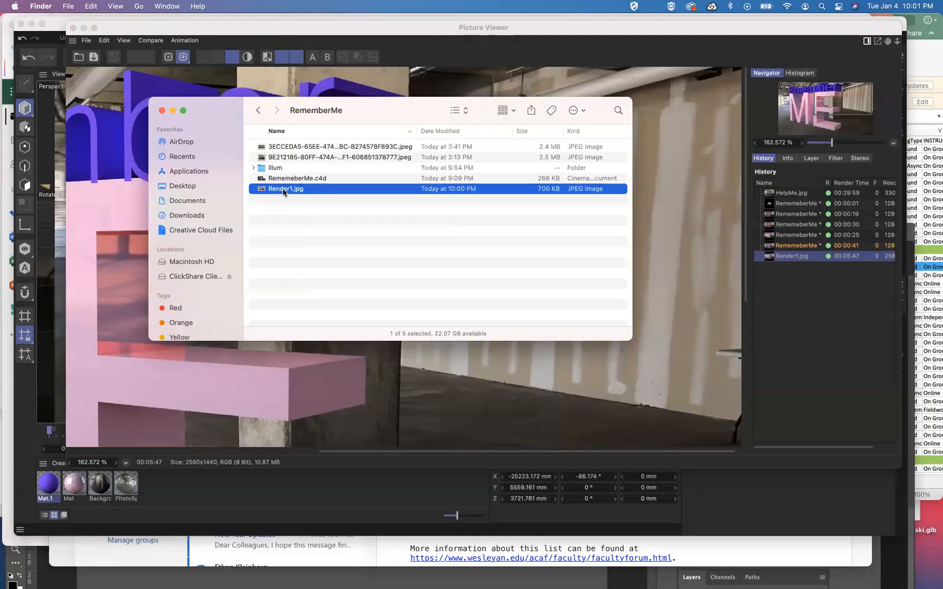